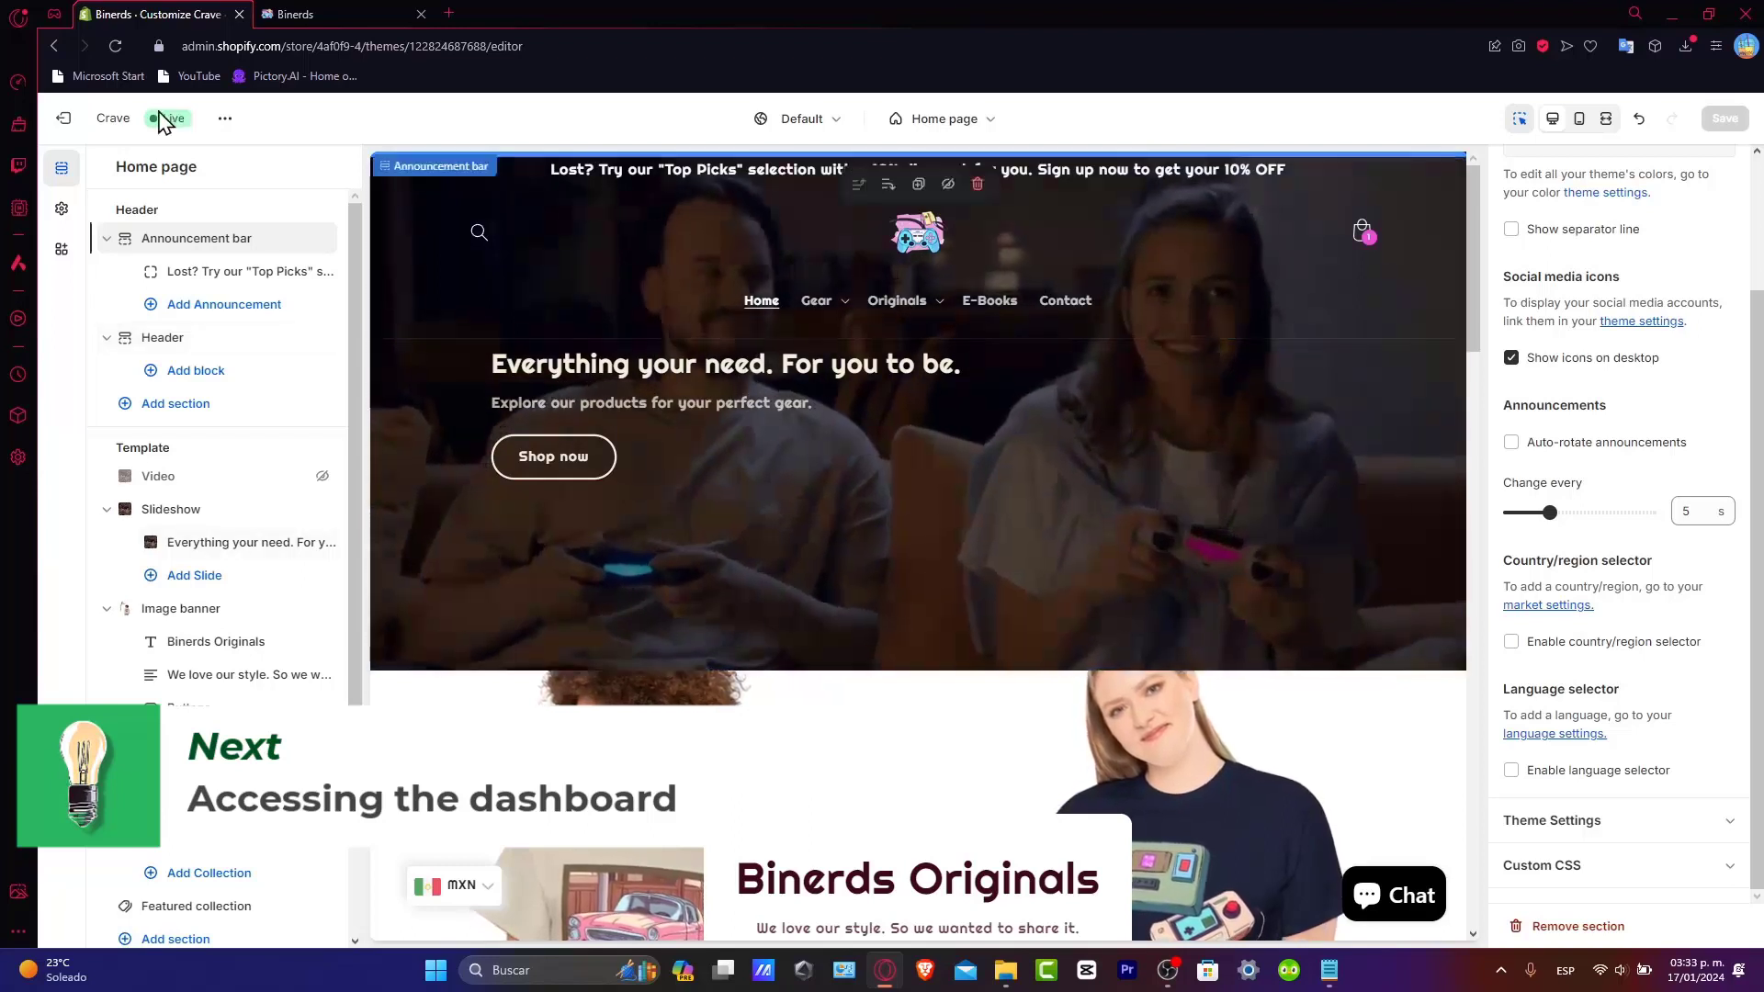
Exit the Crave theme editor back to Online Store > Themes
{"action": "left_click", "coordinate": [64, 118]}
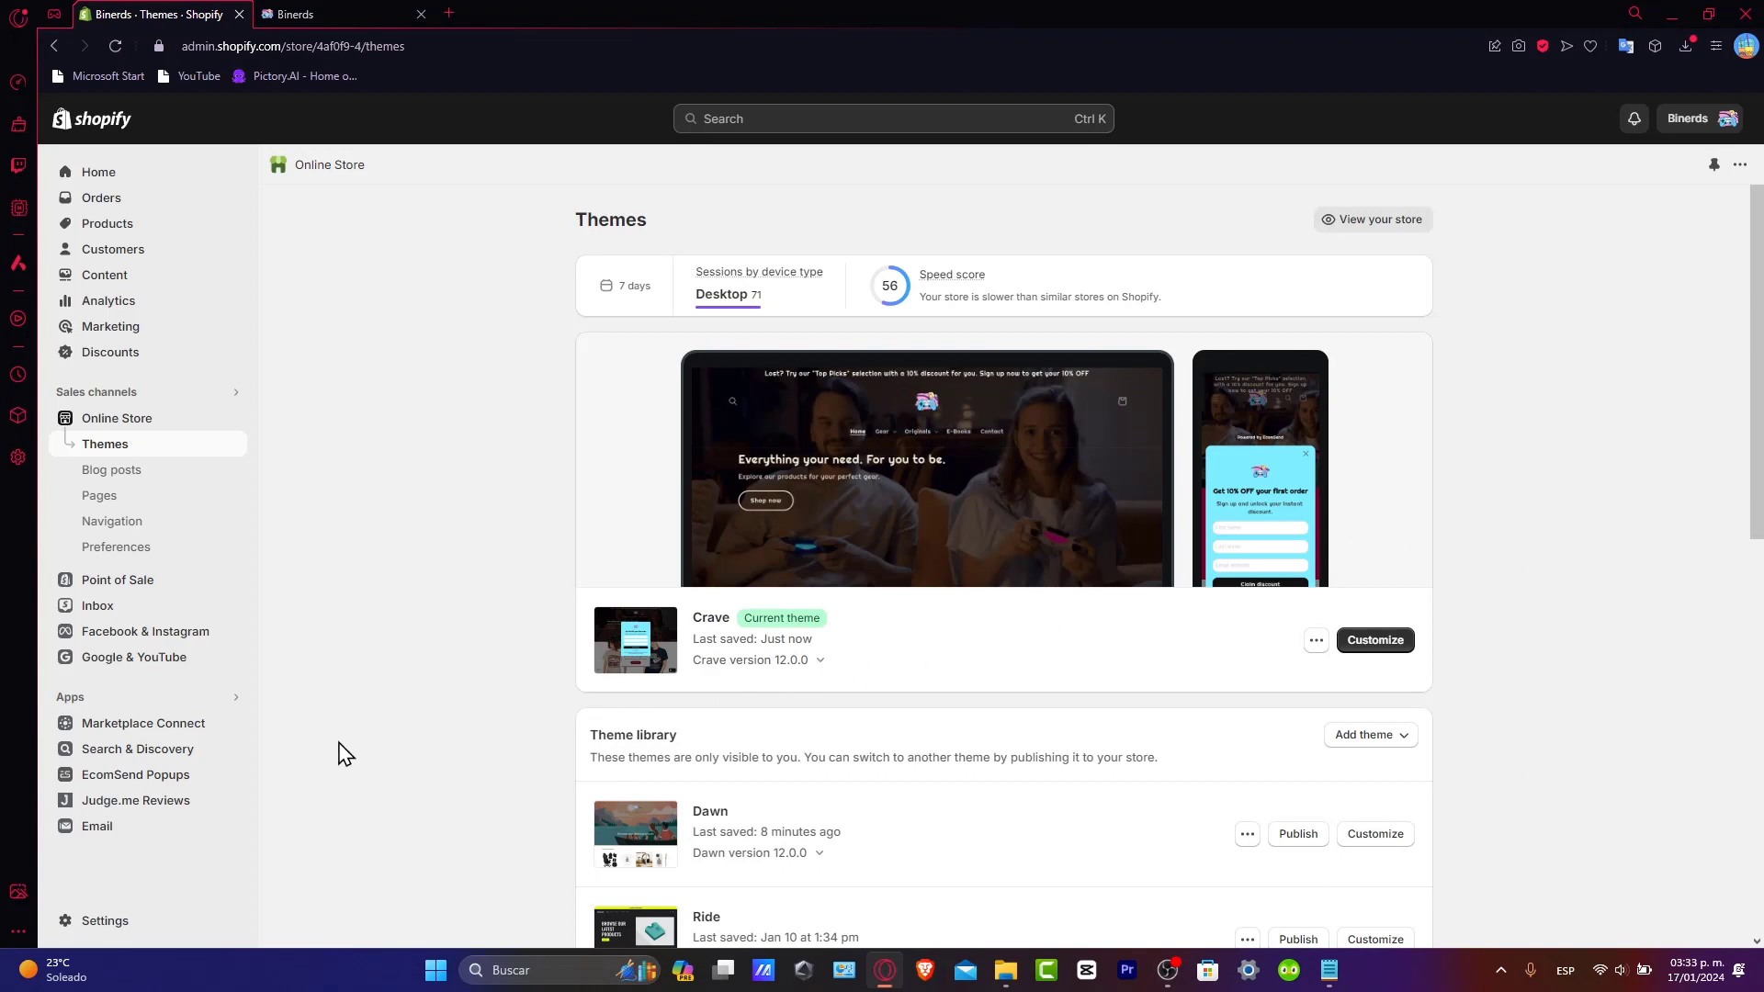
Search the admin's apps for 'CJ Dropship'
{"action": "left_click", "coordinate": [106, 702]}
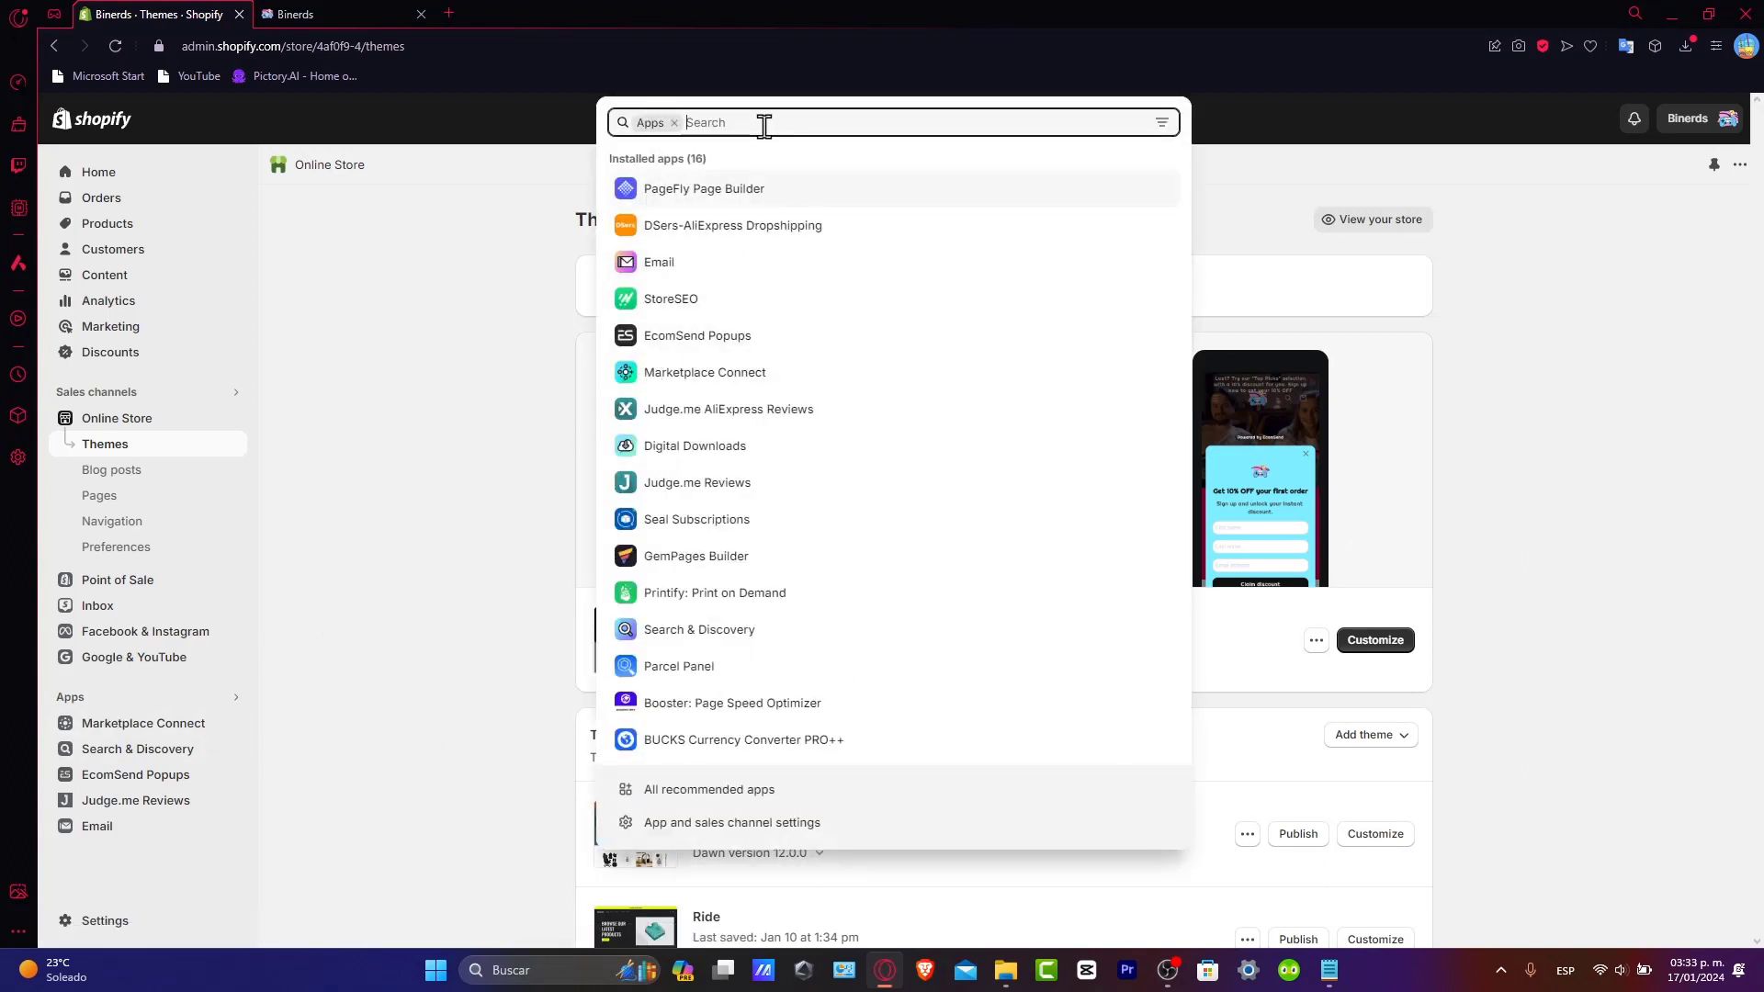
{"action": "type", "text": "CJ"}
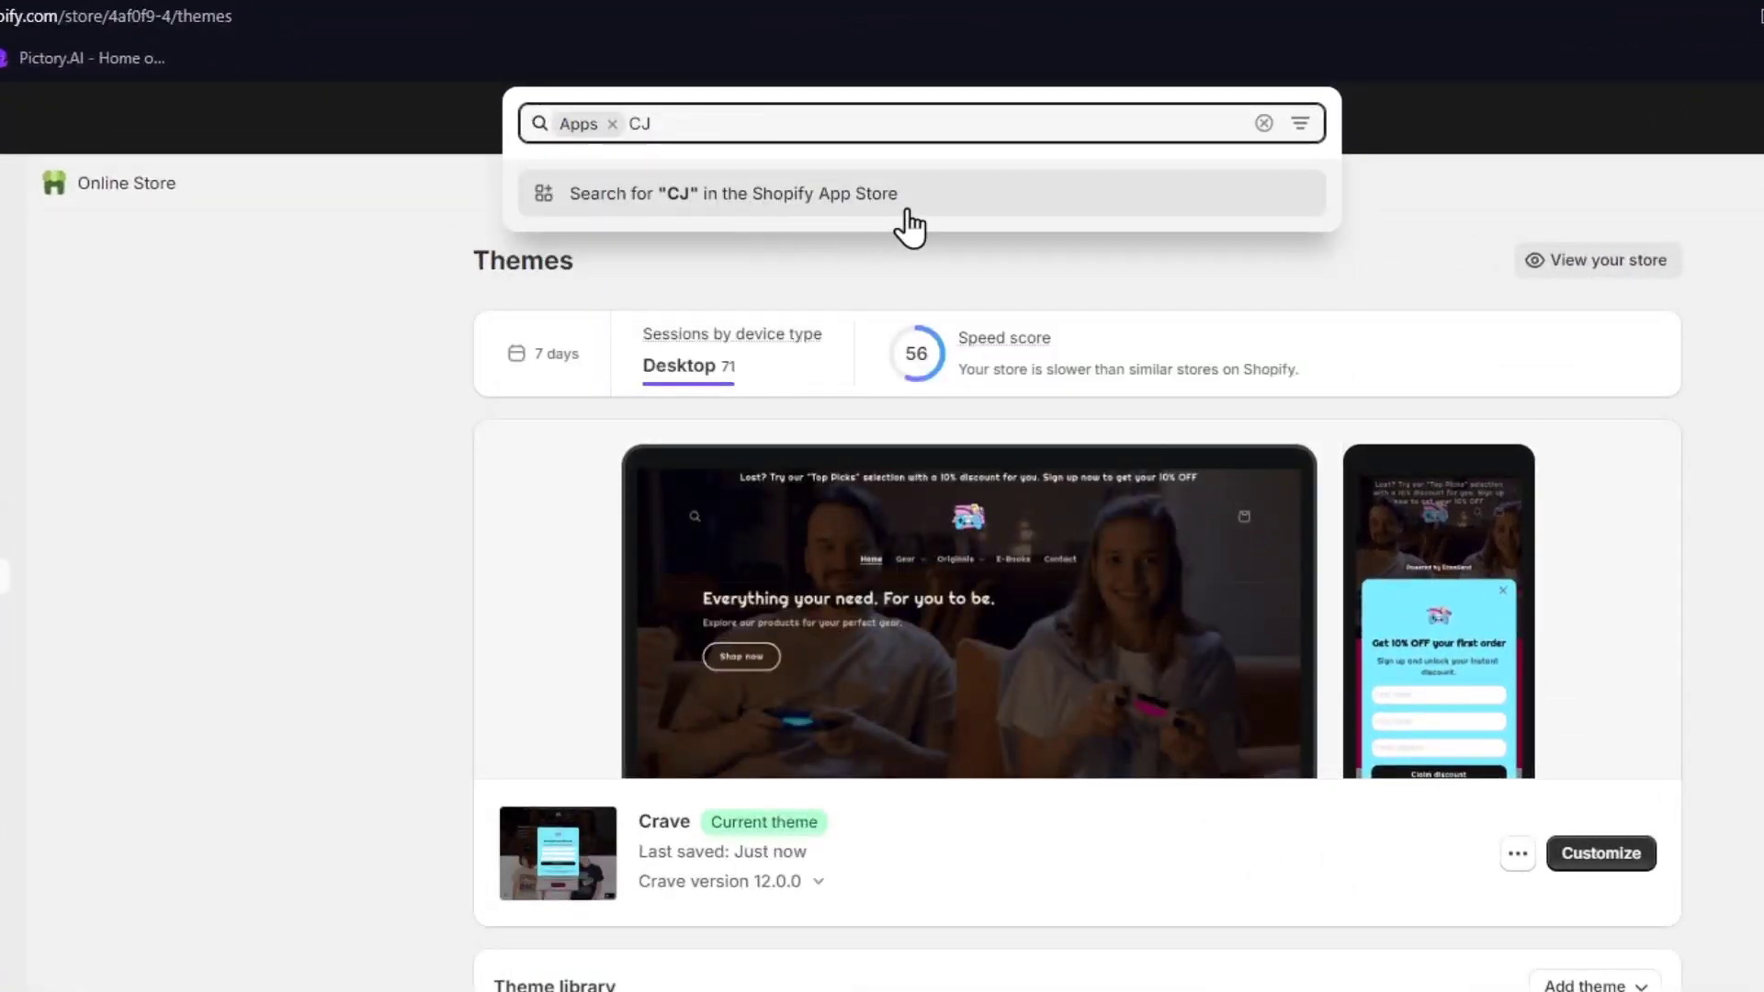
{"action": "type", "text": " Drop"}
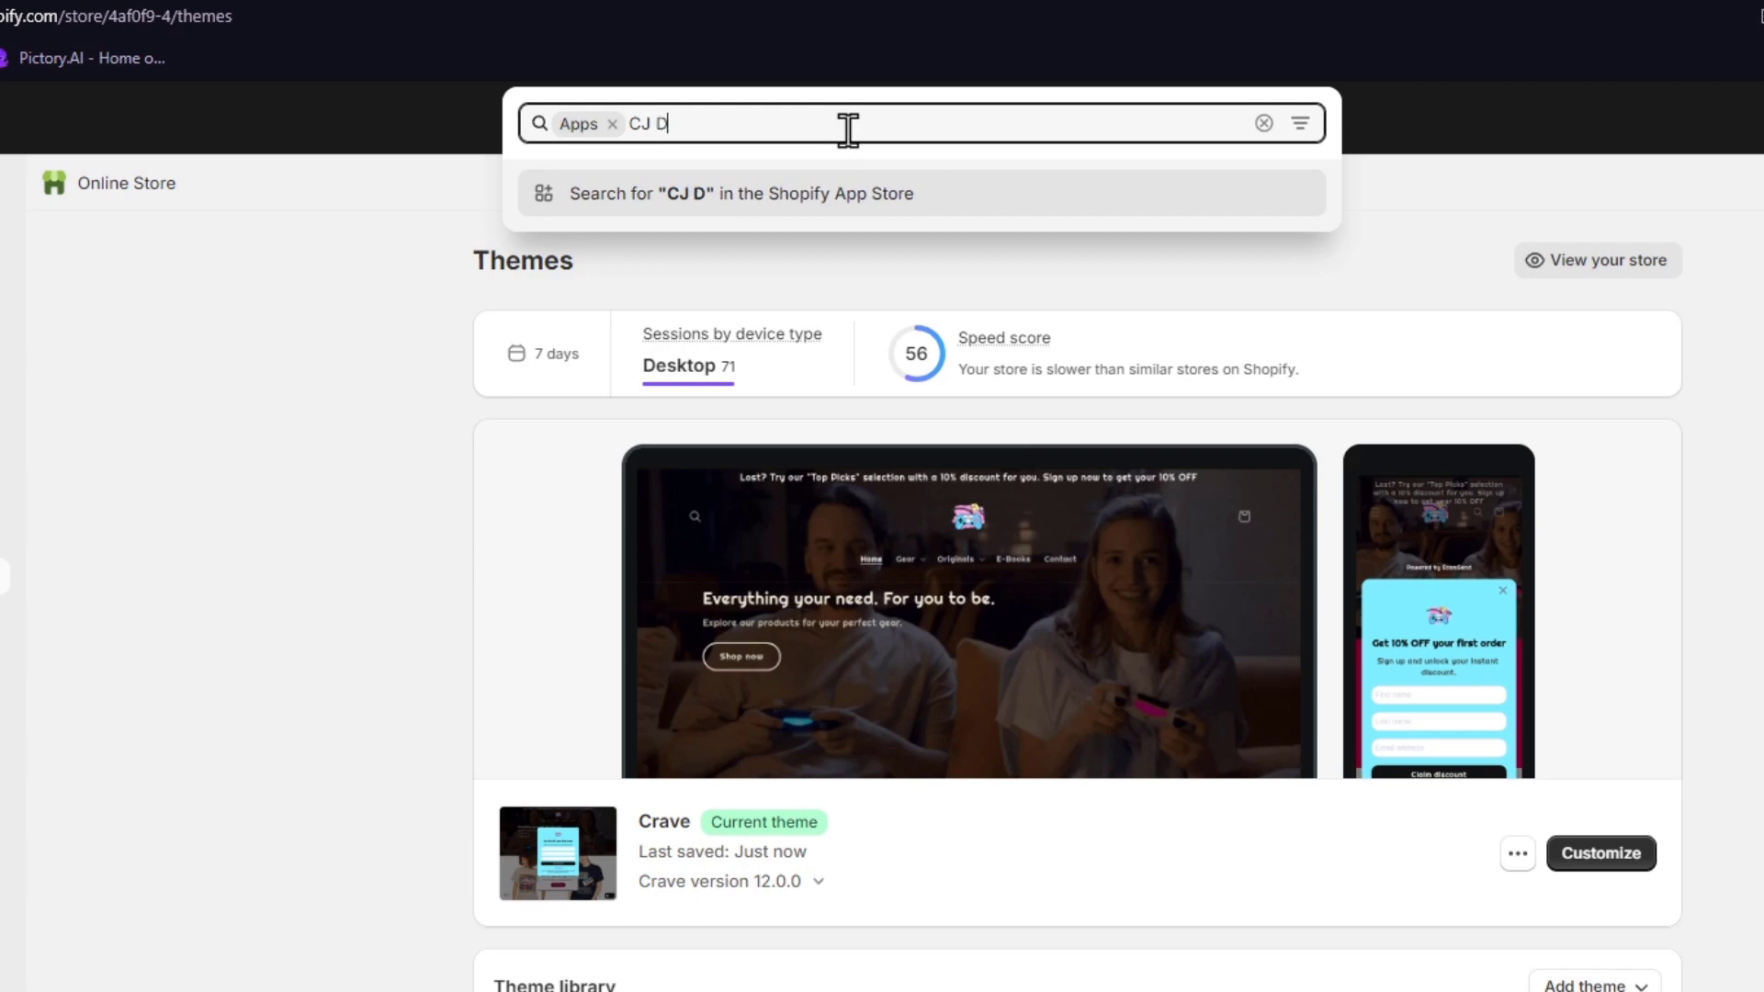
{"action": "type", "text": "ship"}
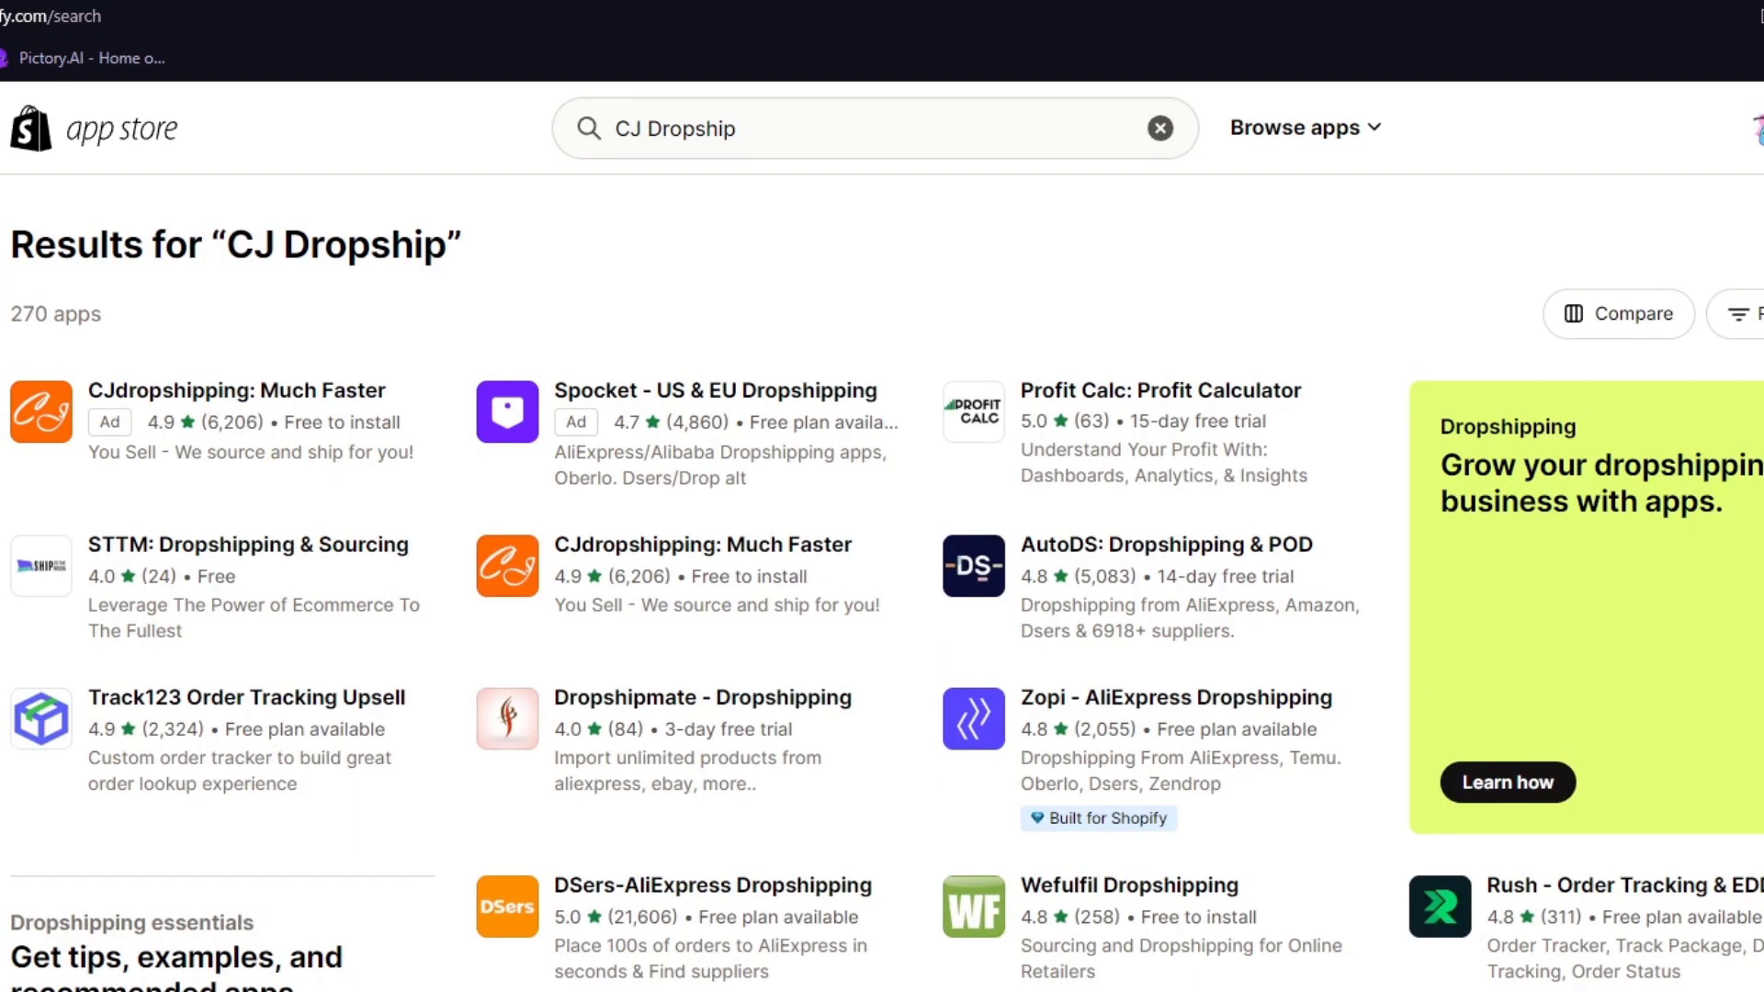
Open the free CJdropshipping: Much Faster App Store listing and install the app
{"action": "left_click", "coordinate": [199, 13]}
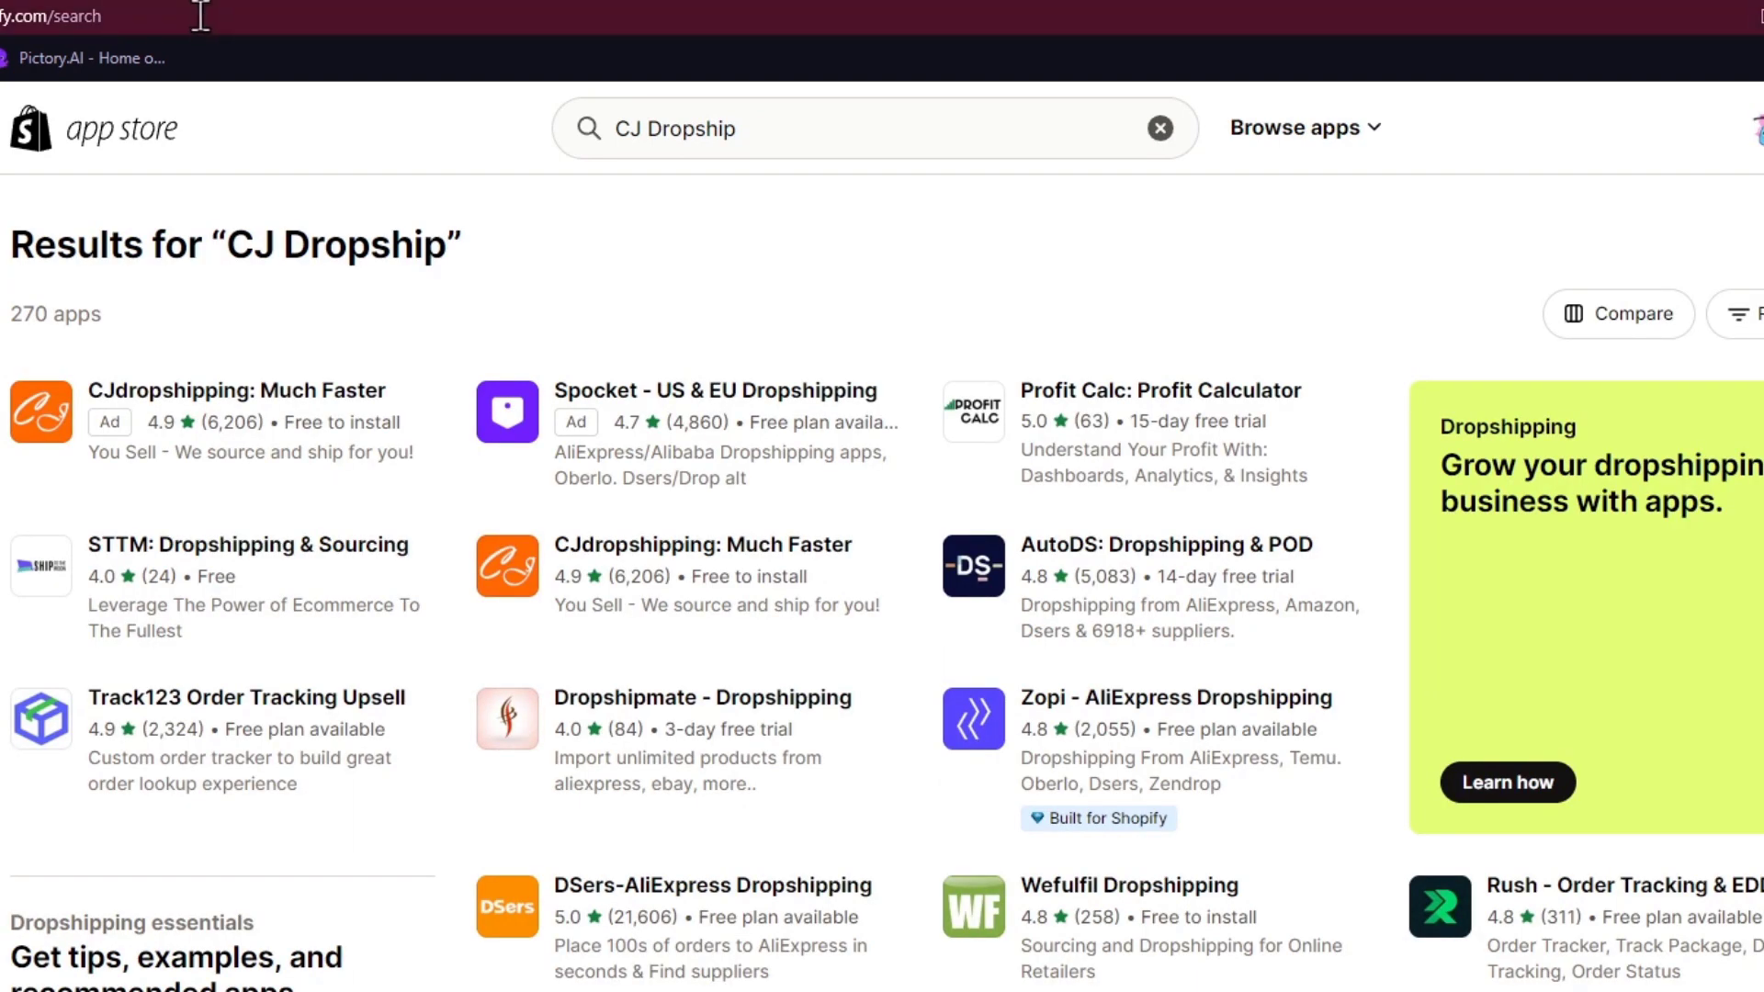
{"action": "left_click", "coordinate": [198, 14]}
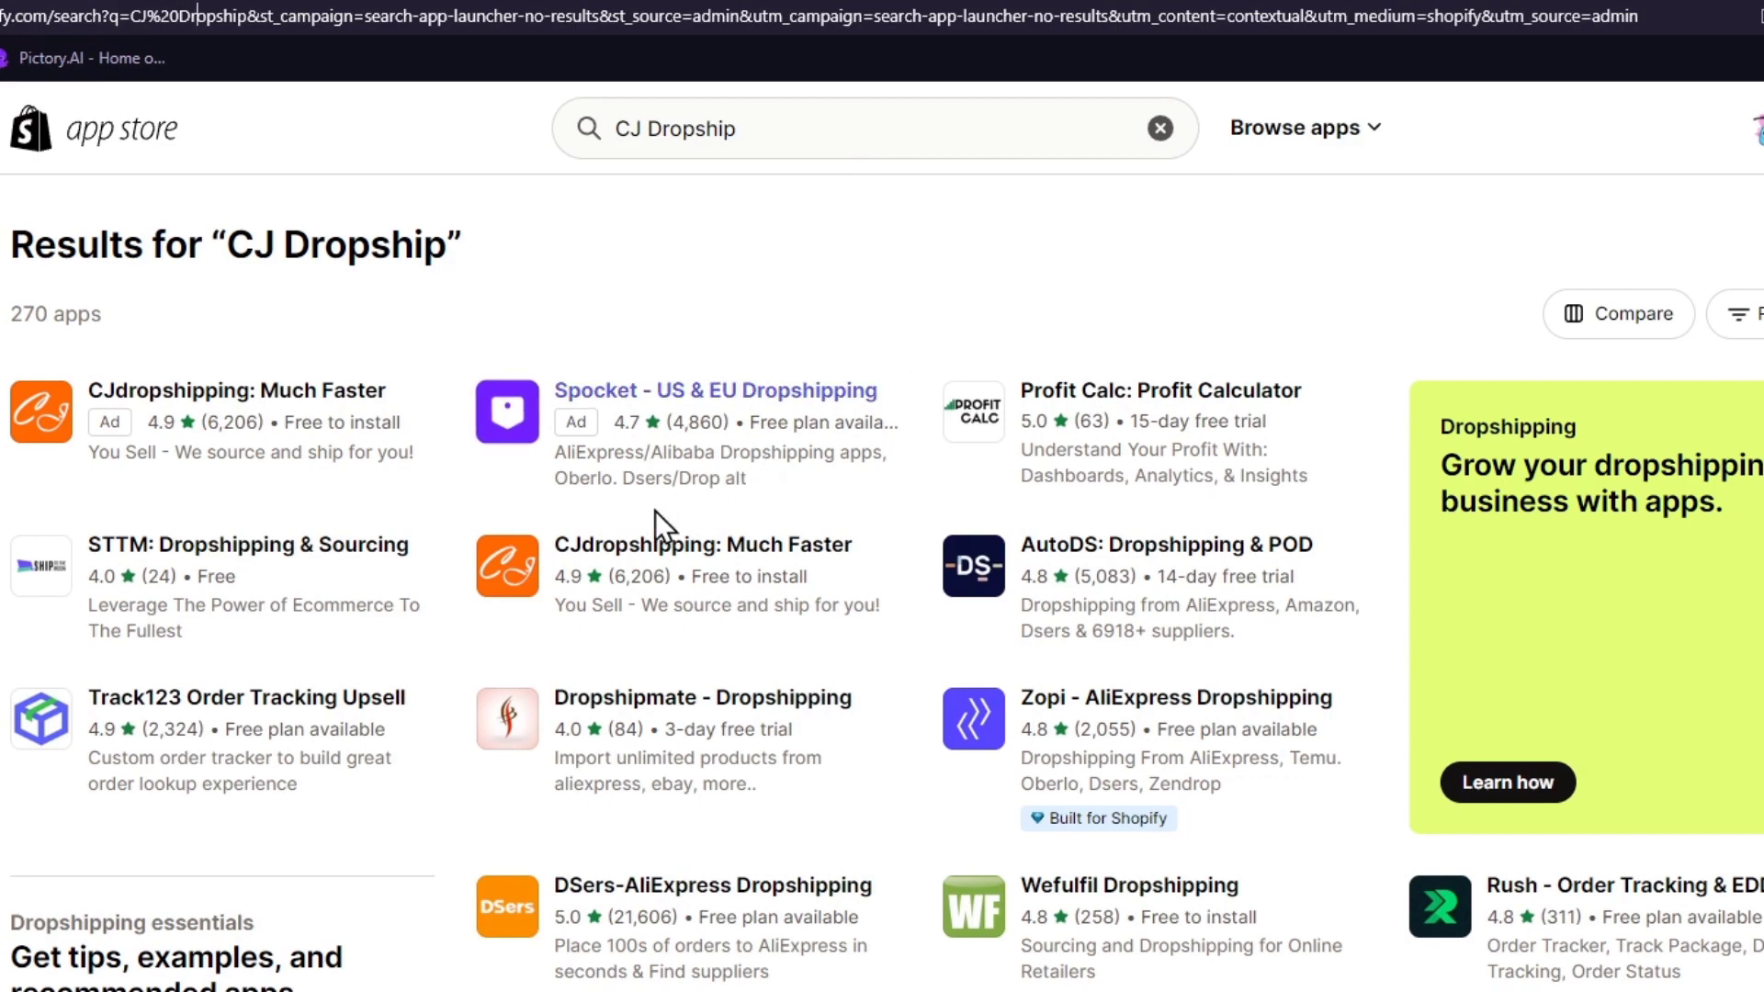
{"action": "left_click", "coordinate": [622, 542]}
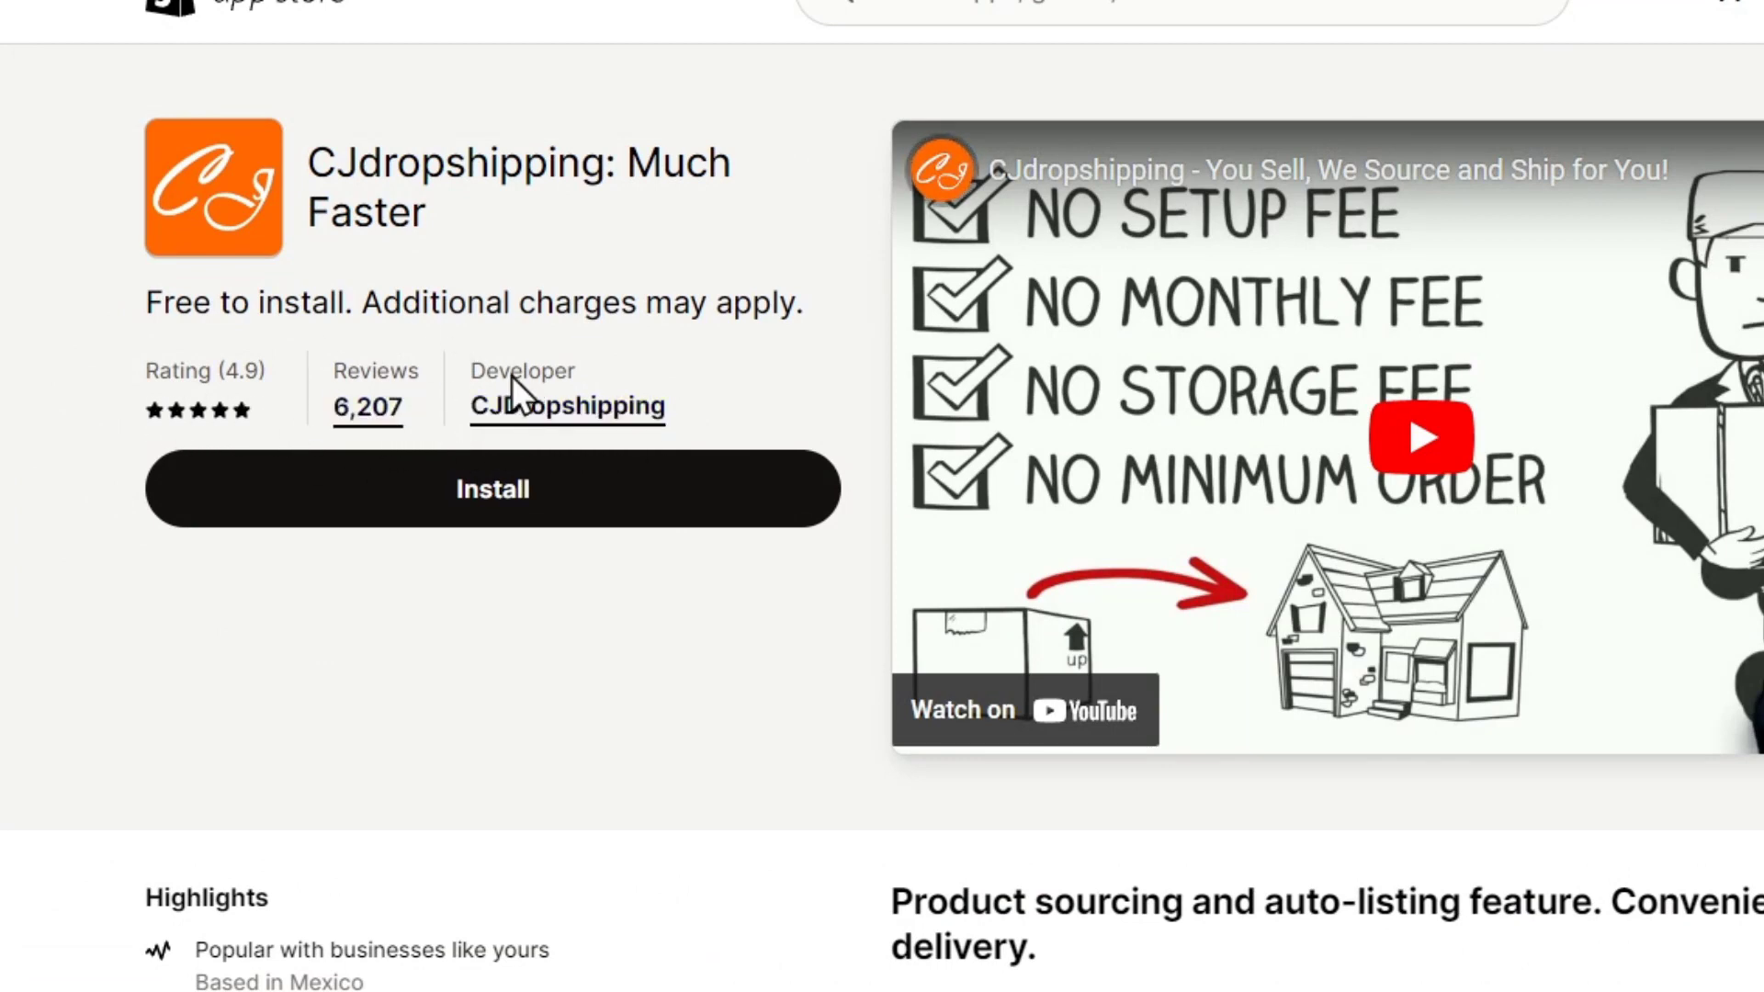
{"action": "left_click_drag", "start_coordinate": [230, 307], "coordinate": [597, 317]}
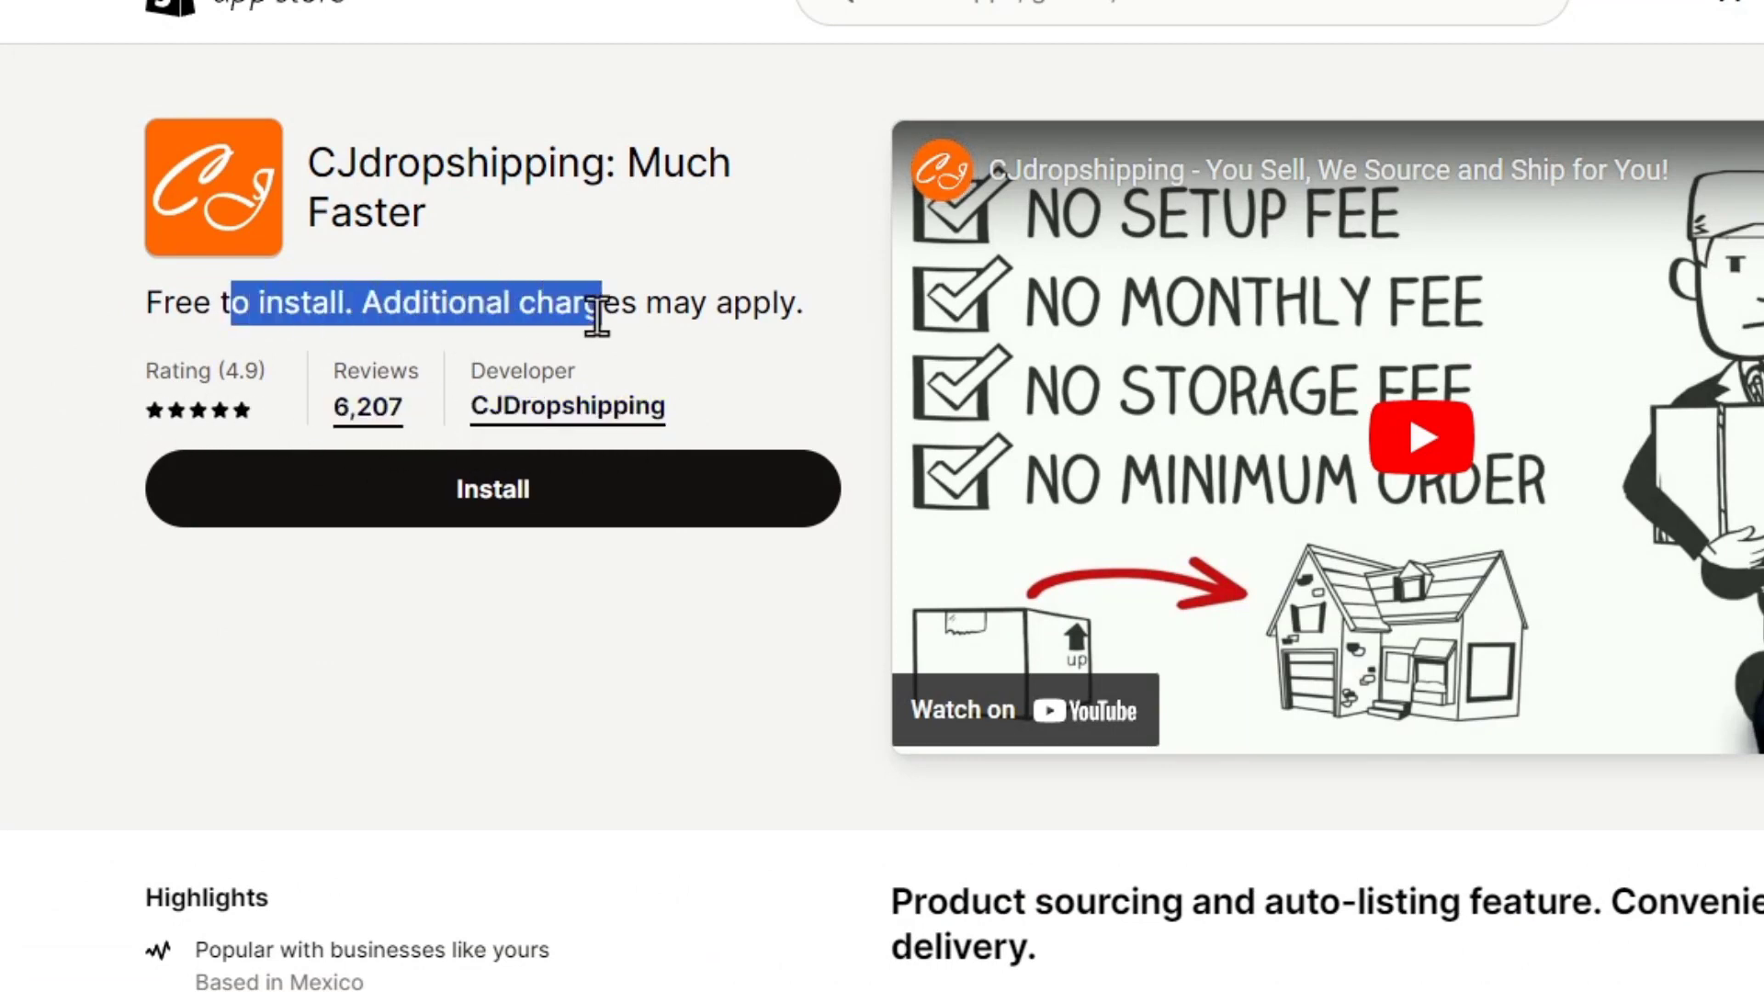
{"action": "left_click", "coordinate": [599, 487]}
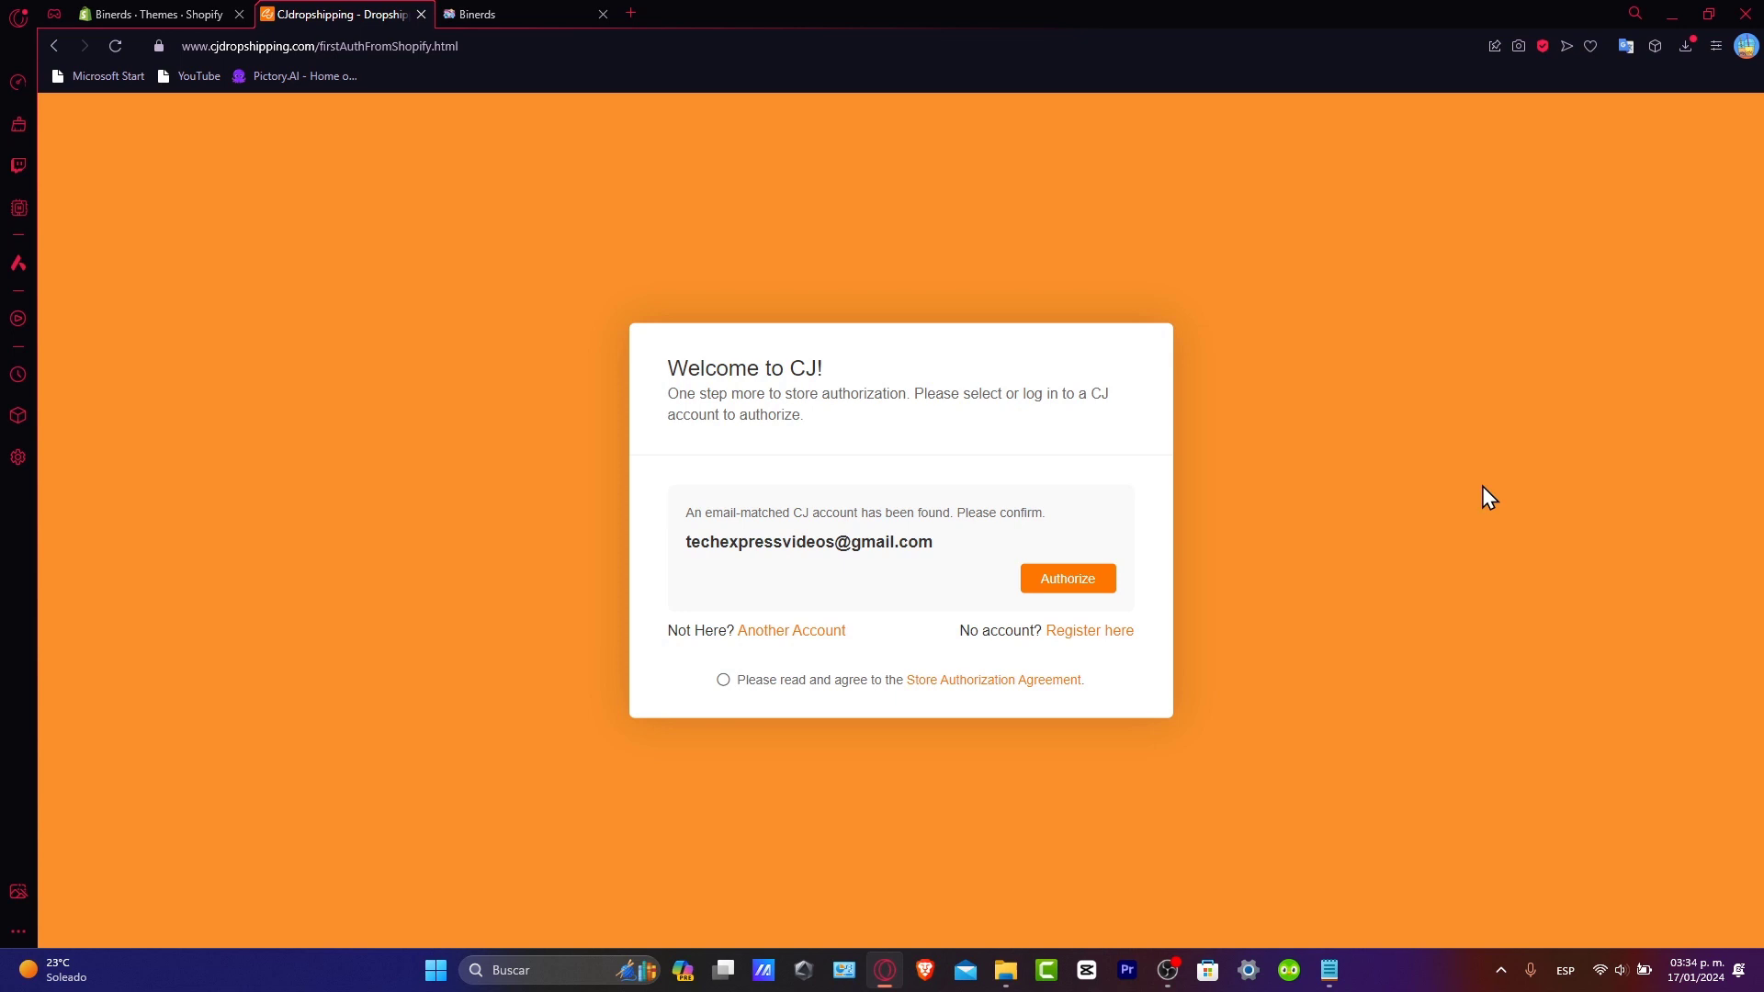
Authorize the store with the matched CJ account, confirm the agreement, and decline password saving
{"action": "left_click", "coordinate": [1056, 582]}
{"action": "left_click", "coordinate": [903, 565]}
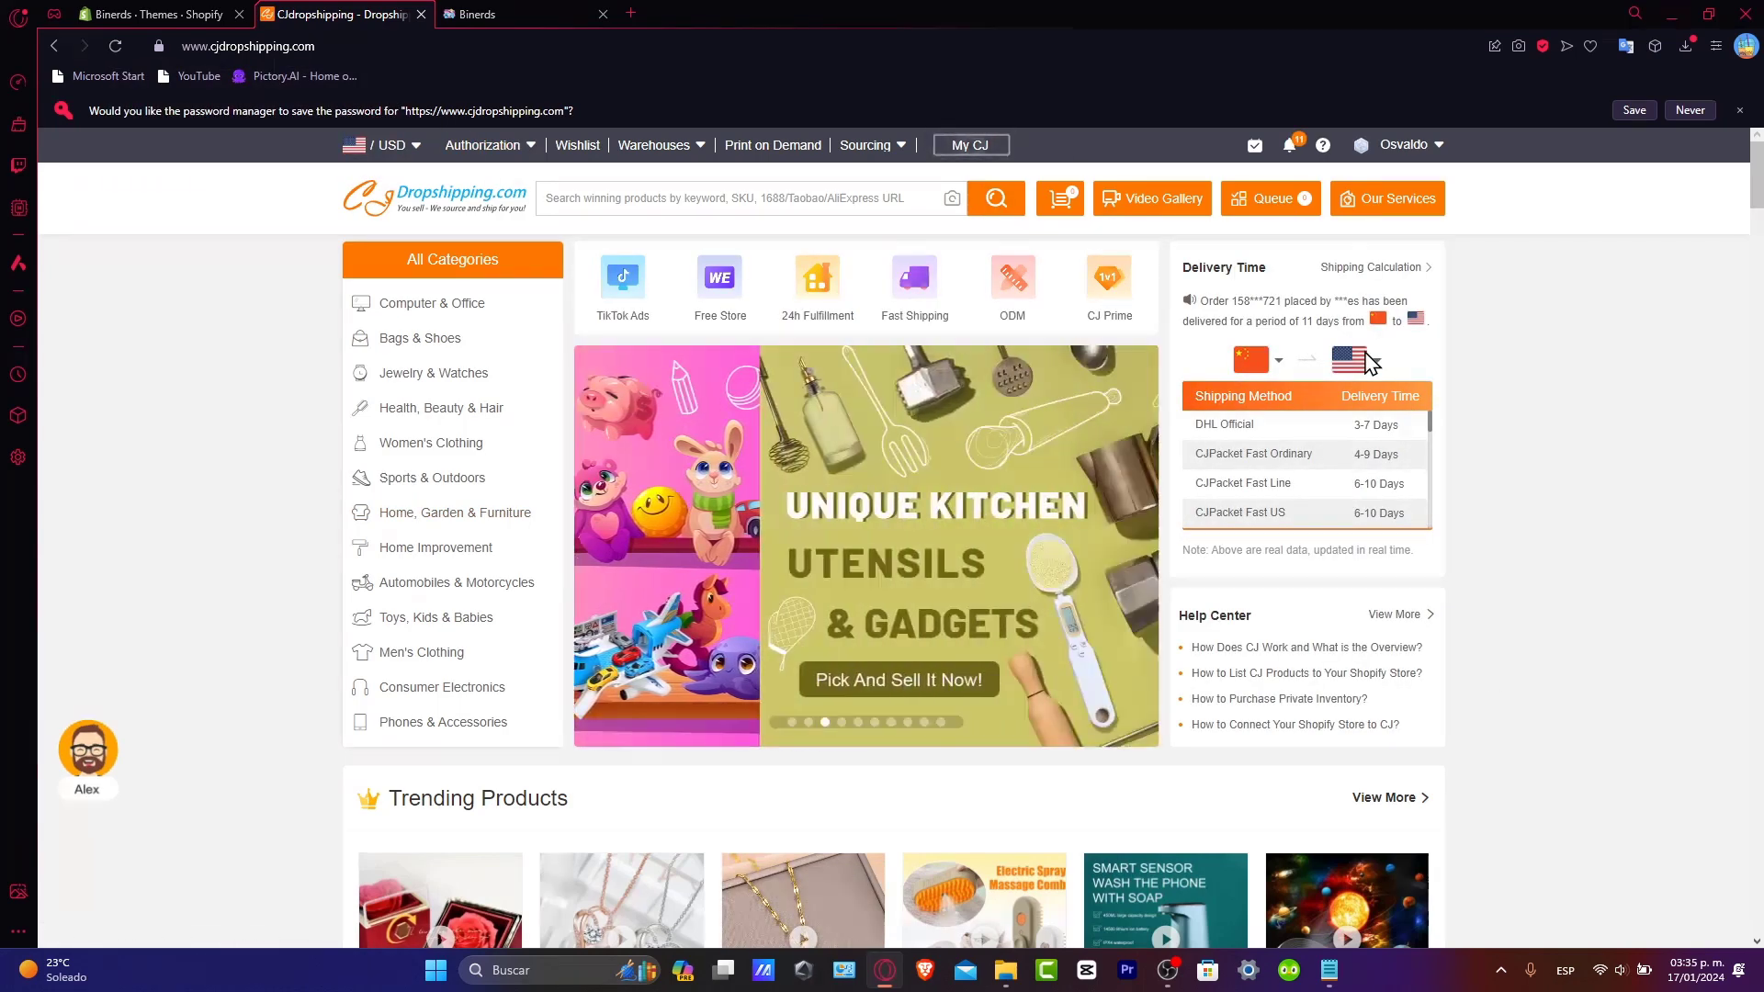
{"action": "left_click", "coordinate": [1690, 110]}
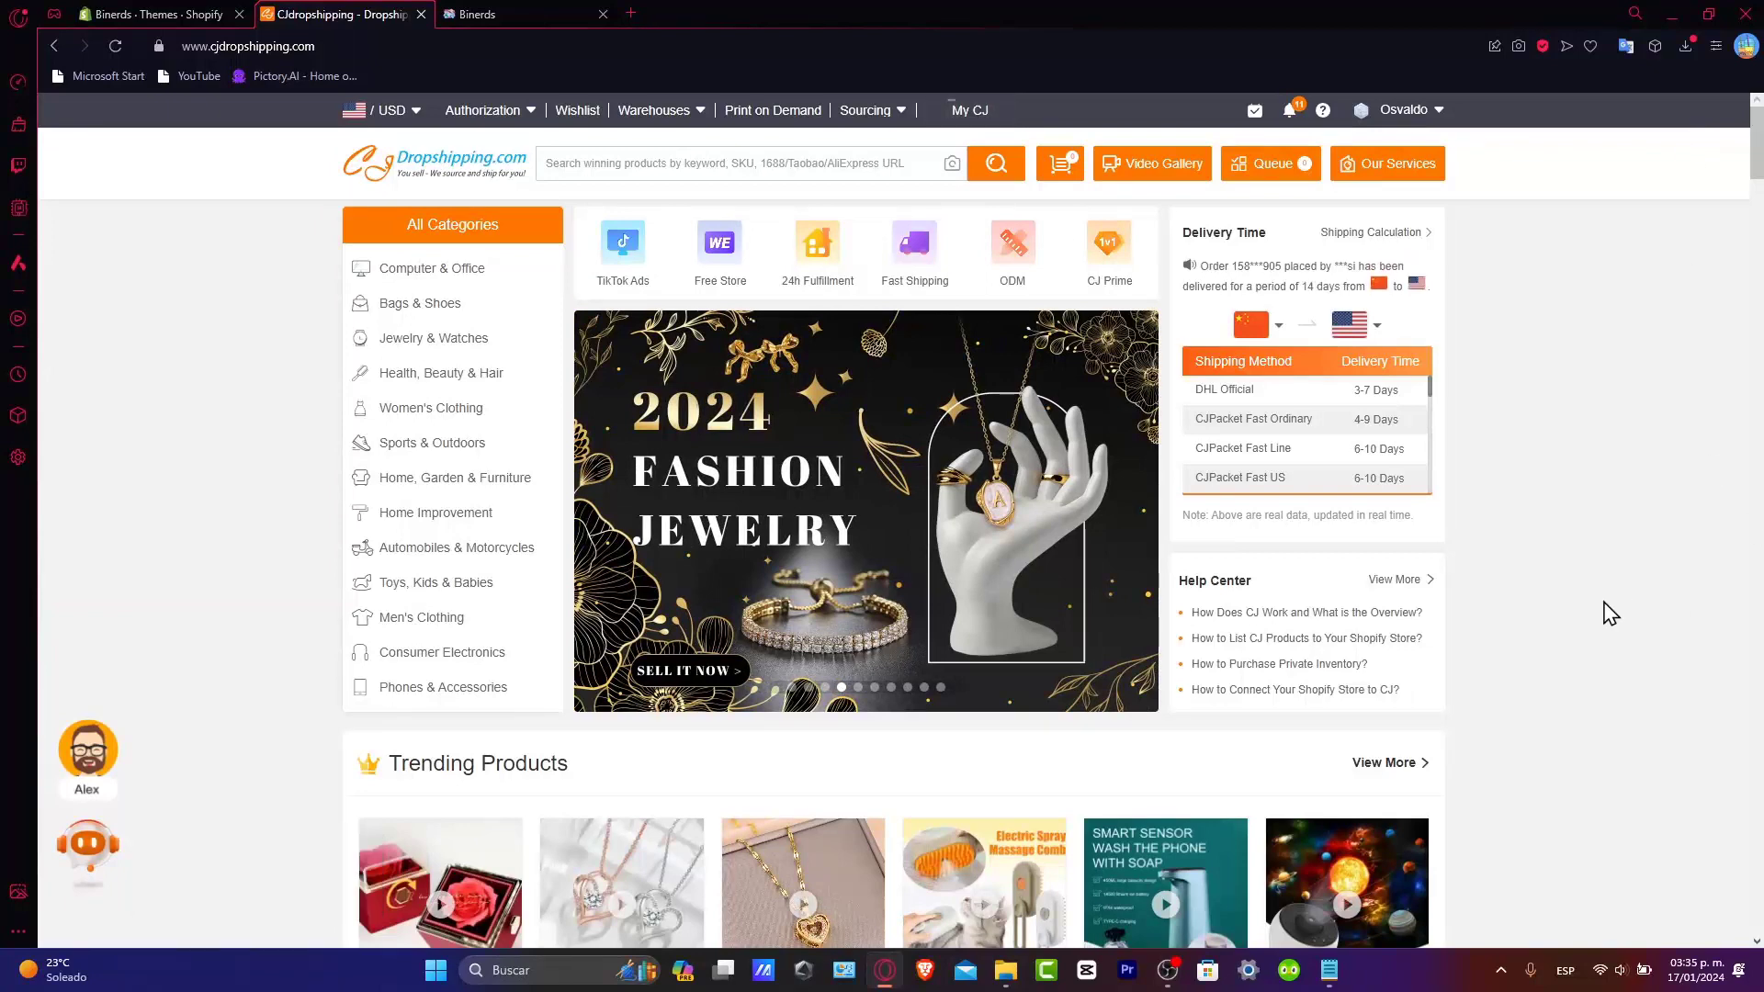
In the Shopify admin, open order #1001 from the Orders list
{"action": "left_click", "coordinate": [147, 14]}
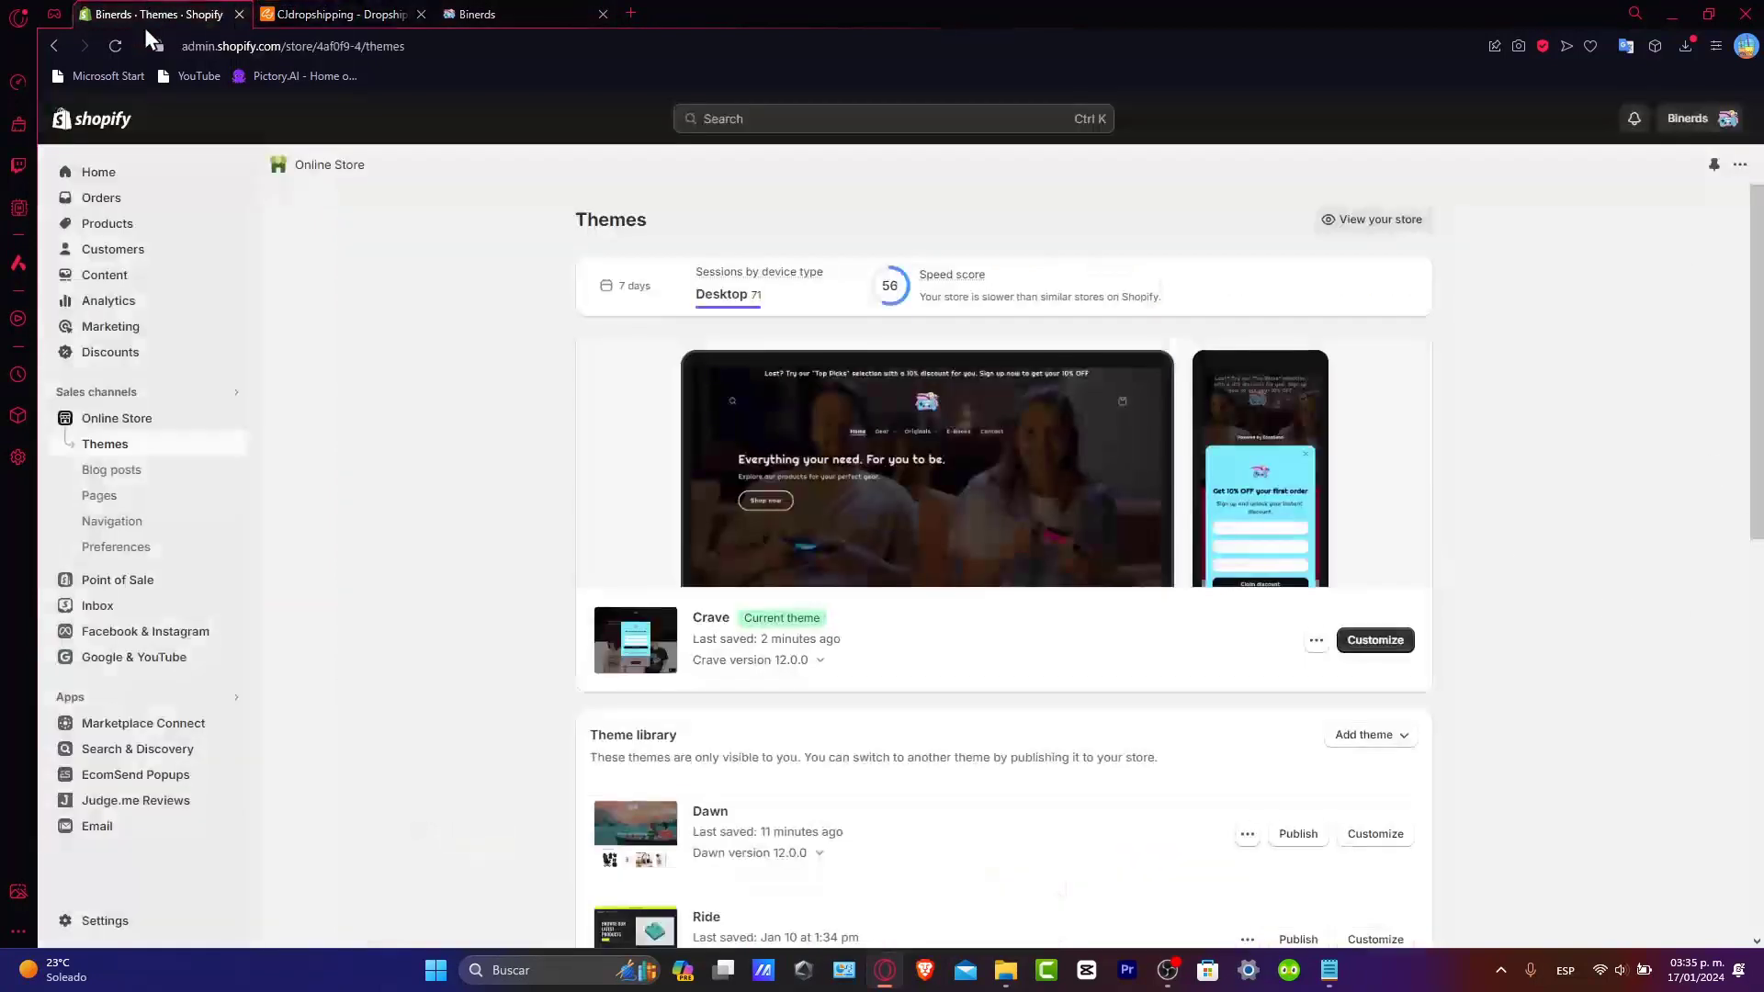
{"action": "left_click", "coordinate": [109, 210]}
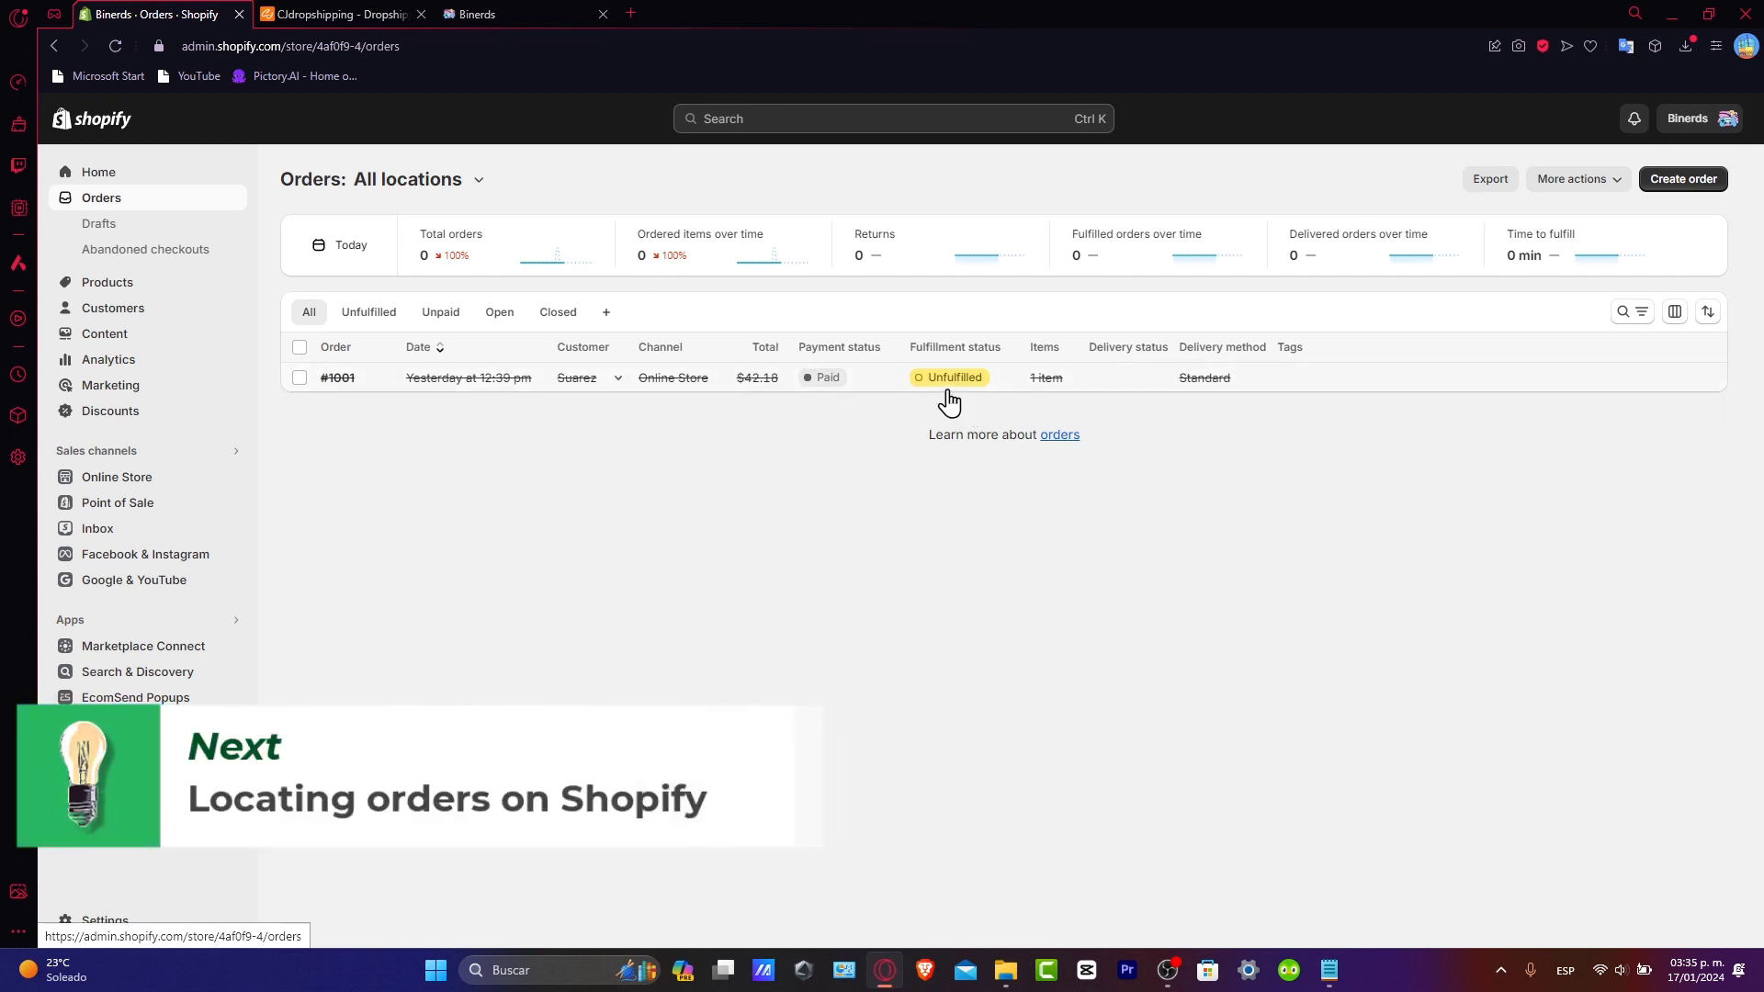
{"action": "left_click", "coordinate": [980, 386]}
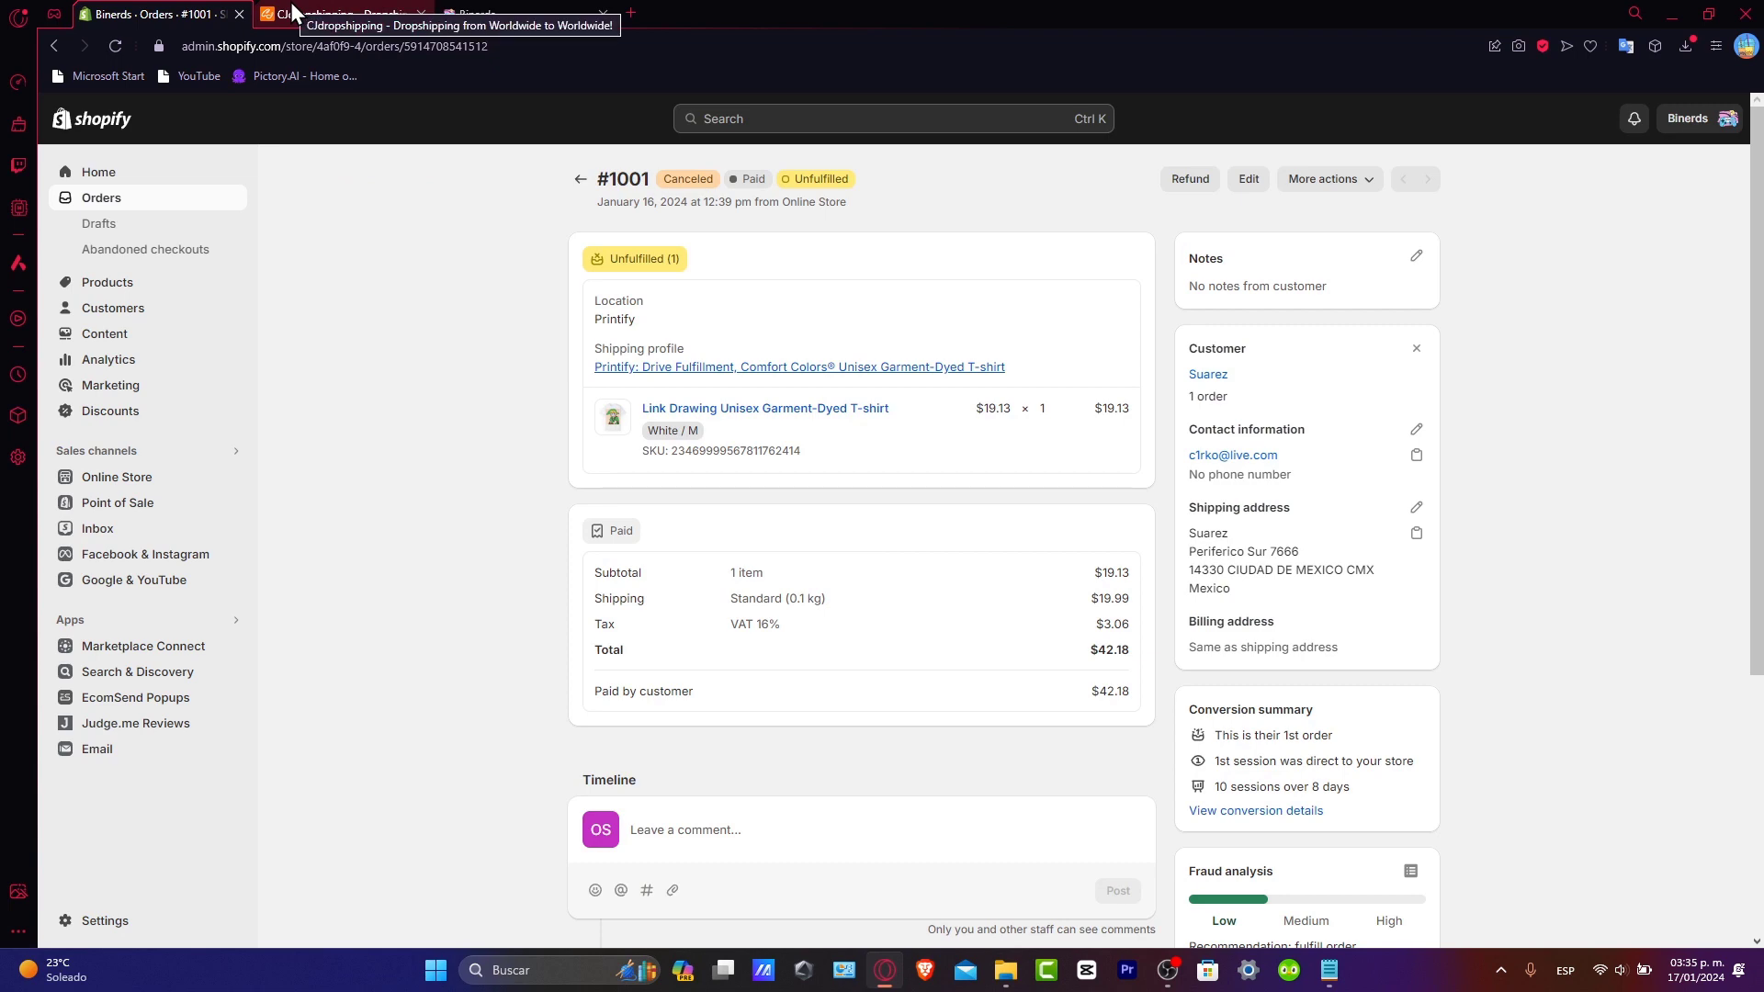
Back in CJdropshipping, go to the My CJ dashboard for the connected account
{"action": "left_click", "coordinate": [292, 11]}
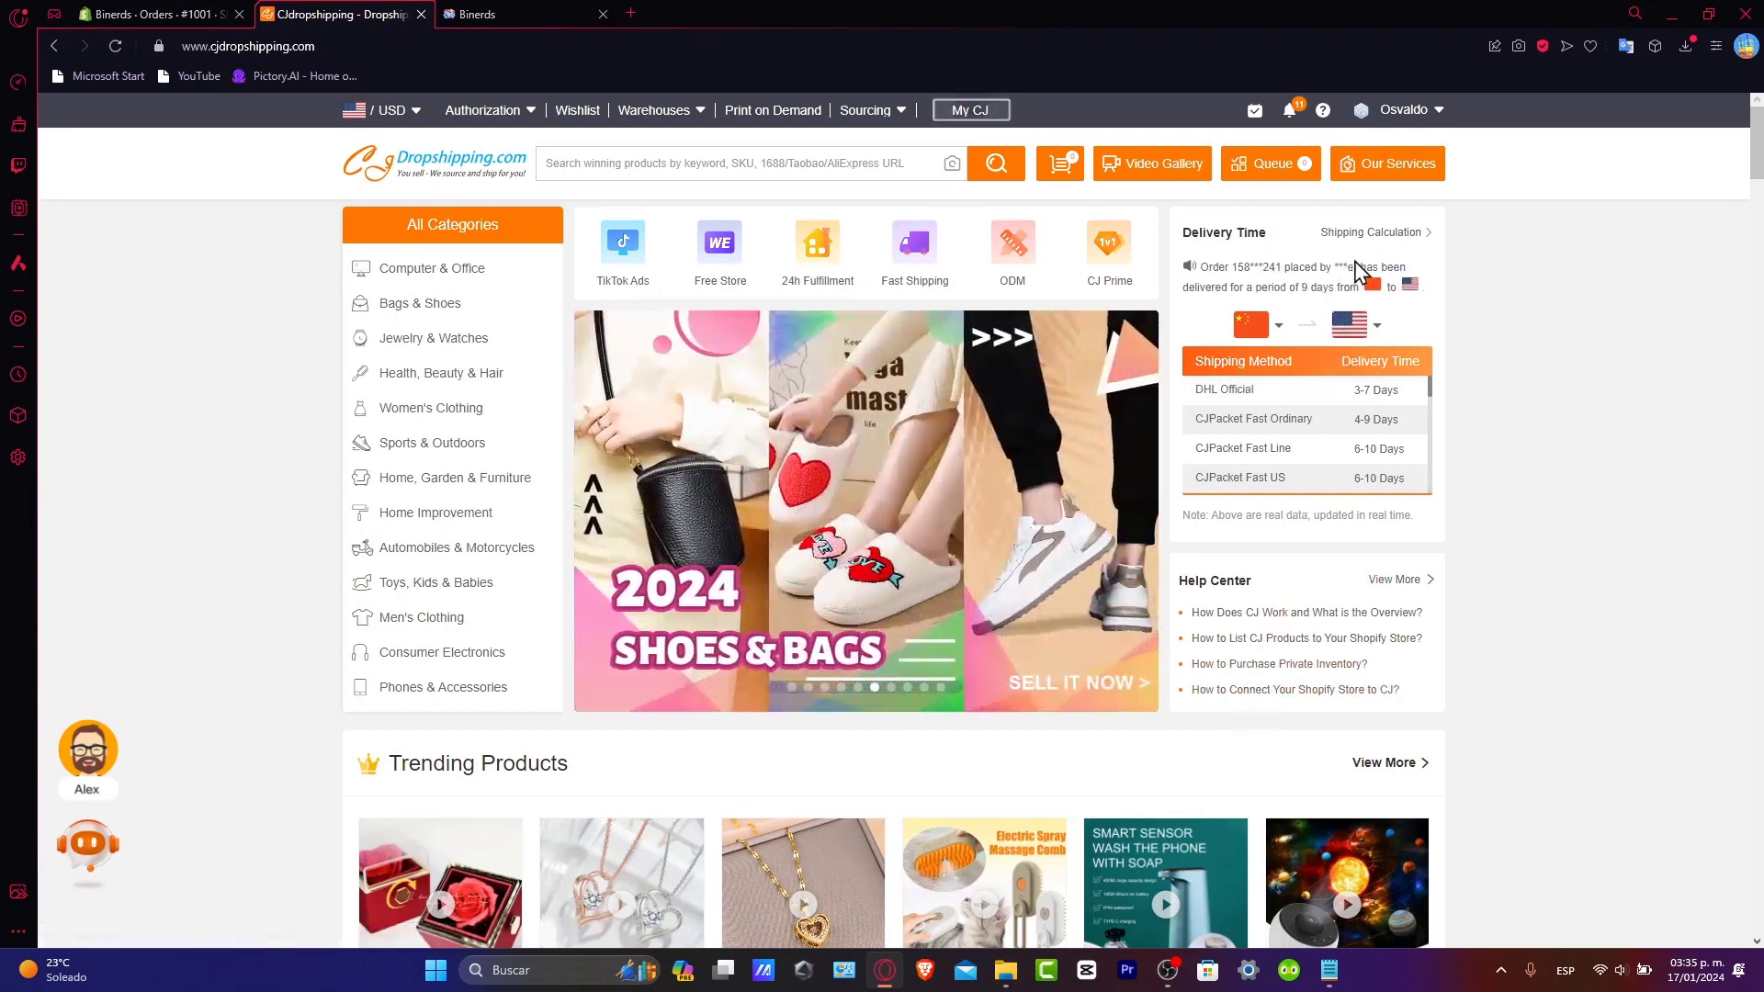
{"action": "mouse_move", "coordinate": [1412, 130]}
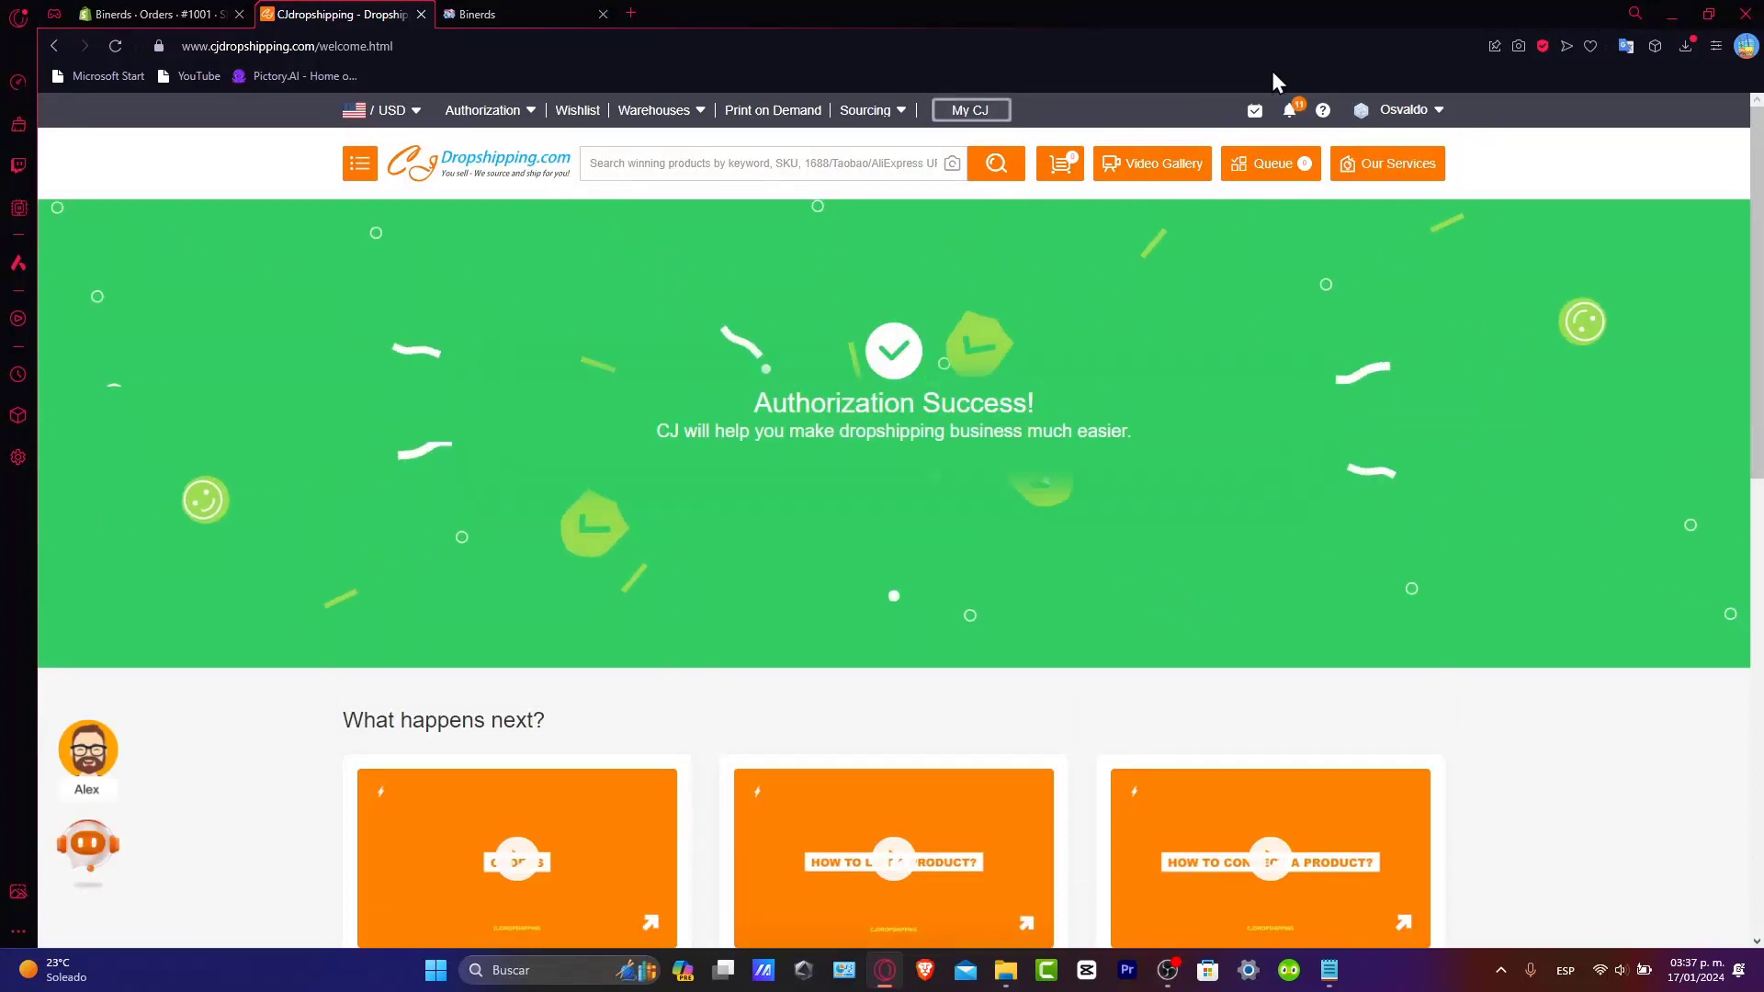
{"action": "left_click", "coordinate": [972, 115]}
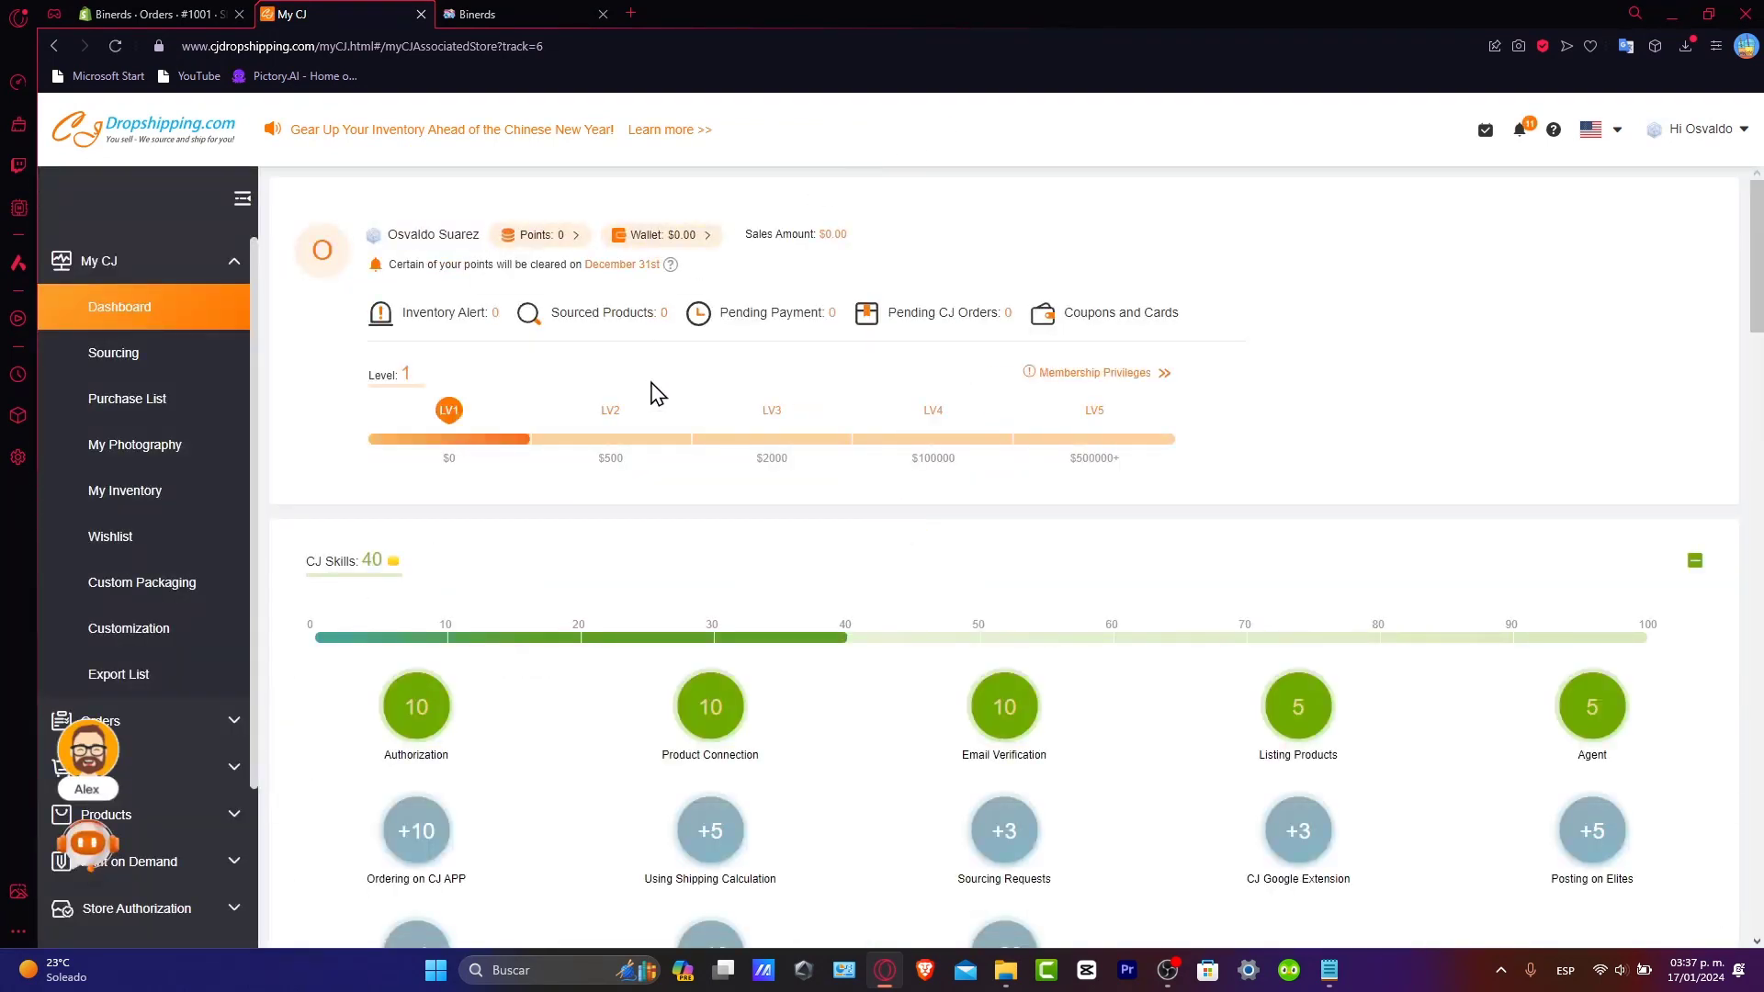
Scroll the My CJ dashboard to review earned CJ Skills and Order Analysis
{"action": "mouse_move", "coordinate": [680, 705]}
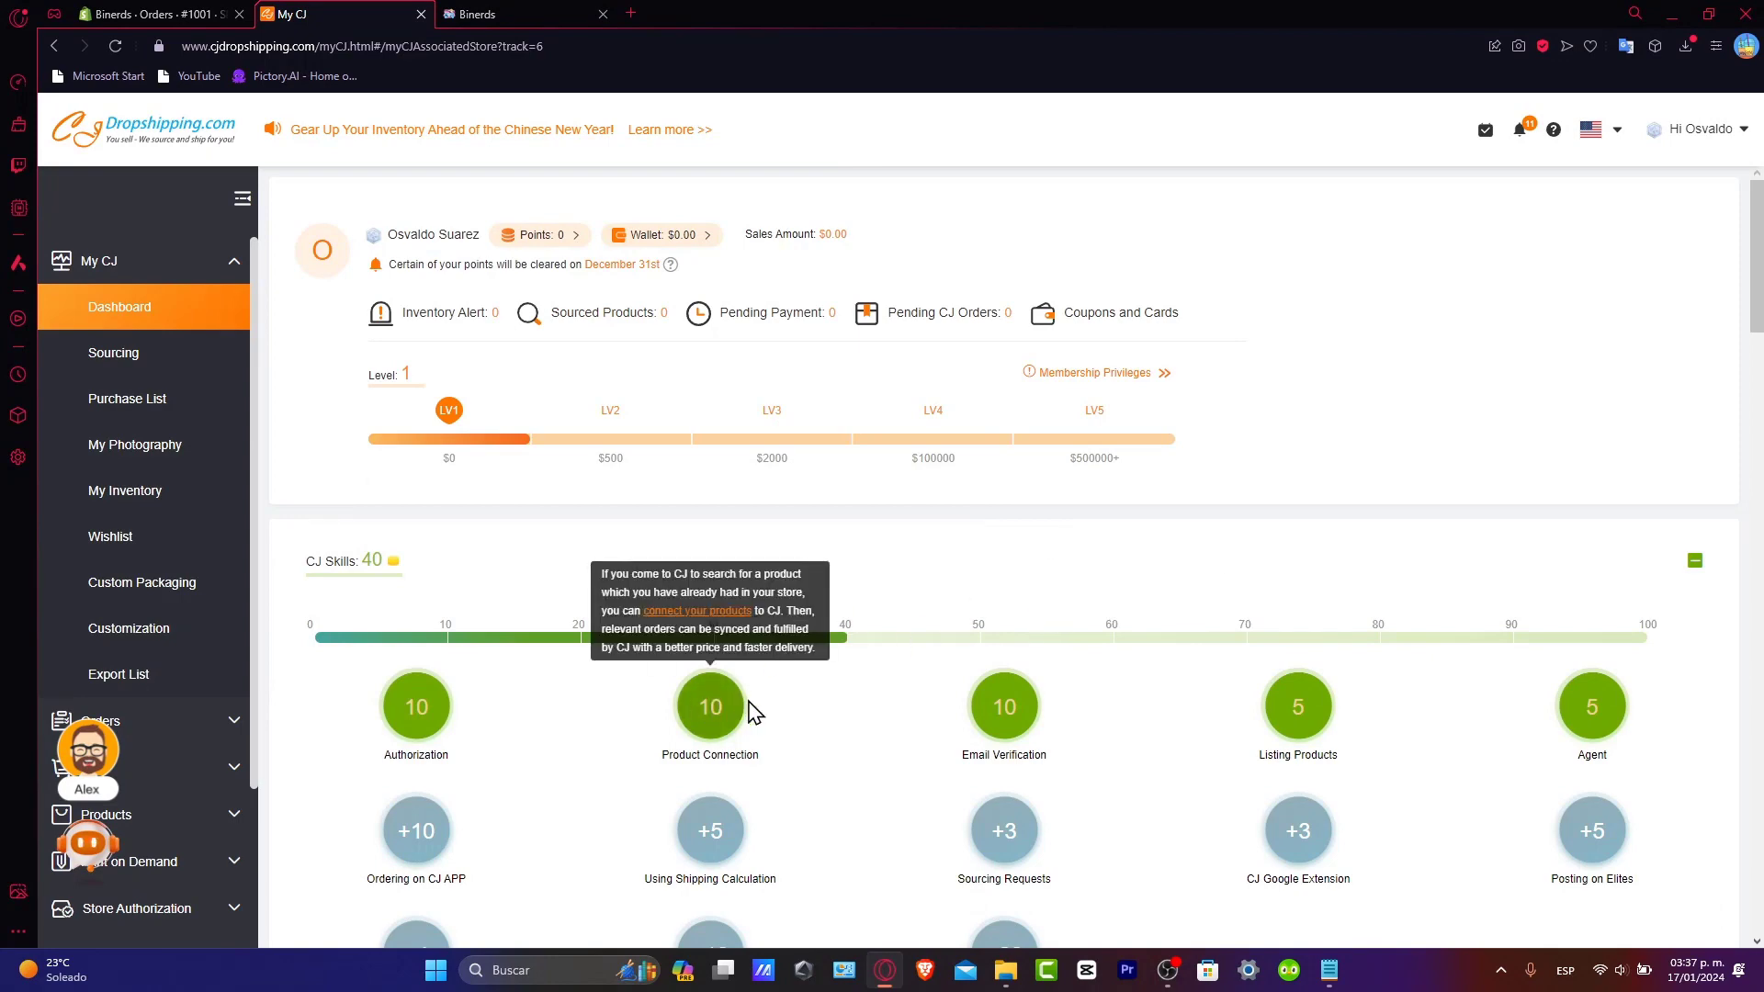
{"action": "scroll", "coordinate": [1305, 586], "scroll_direction": "down", "scroll_amount": 3}
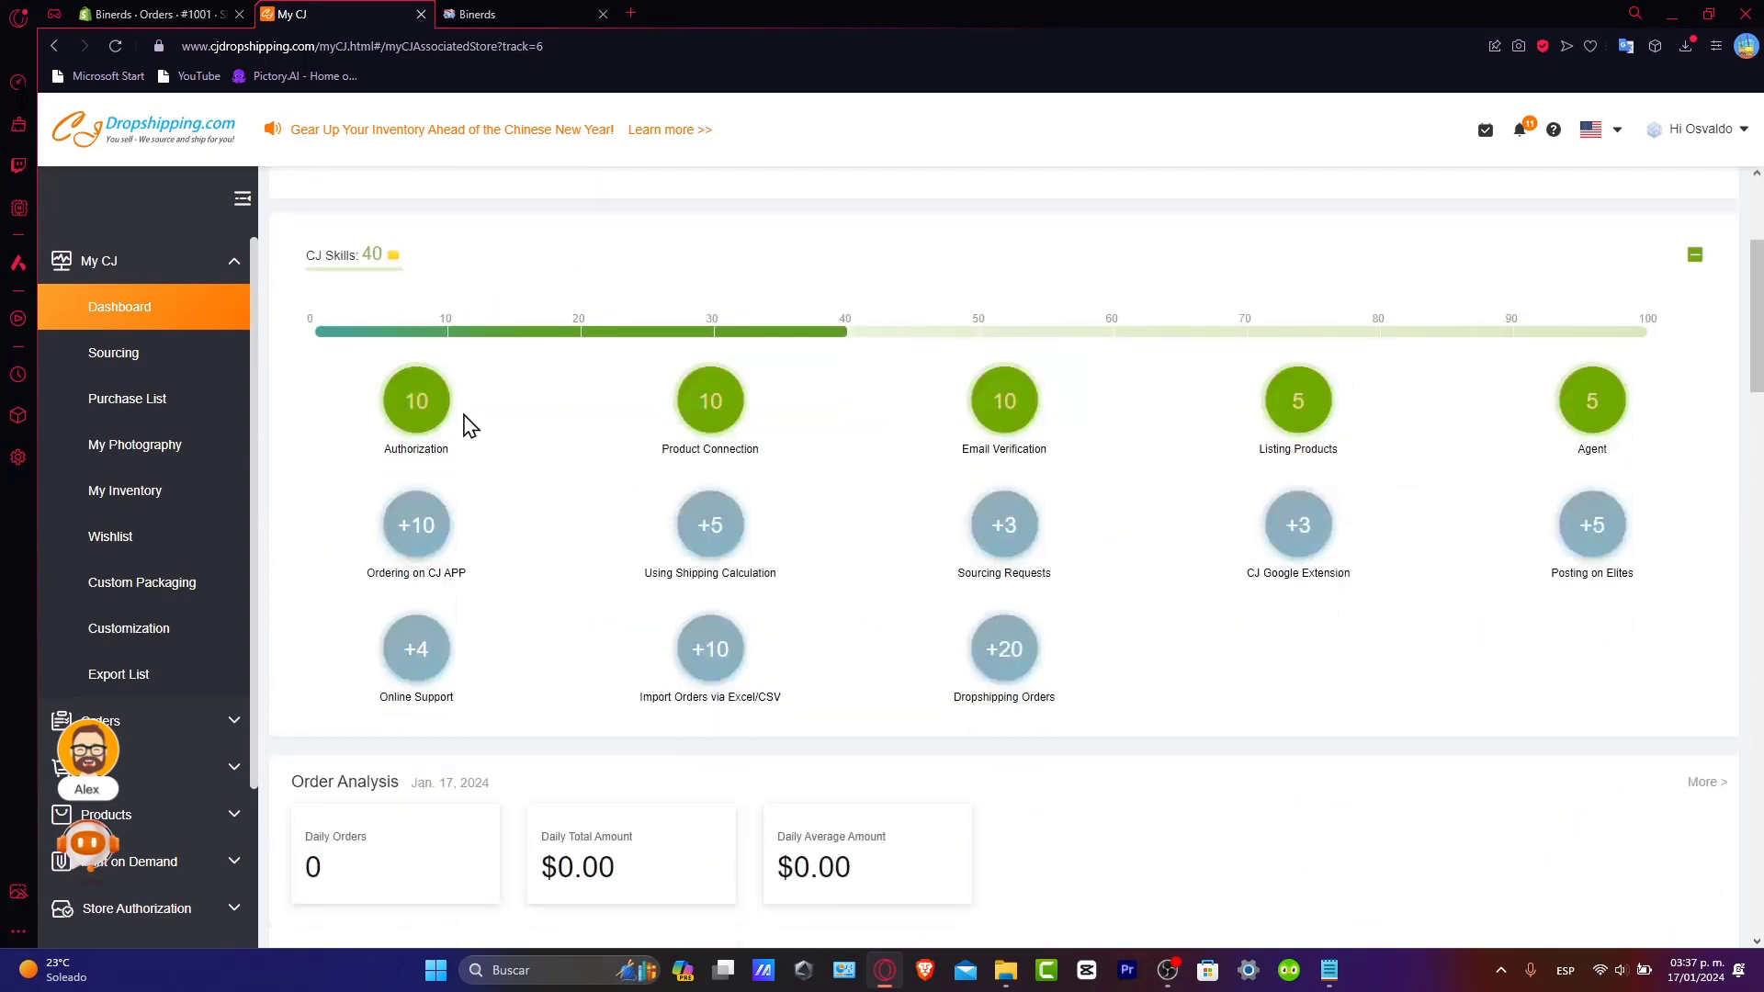
{"action": "mouse_move", "coordinate": [1275, 440]}
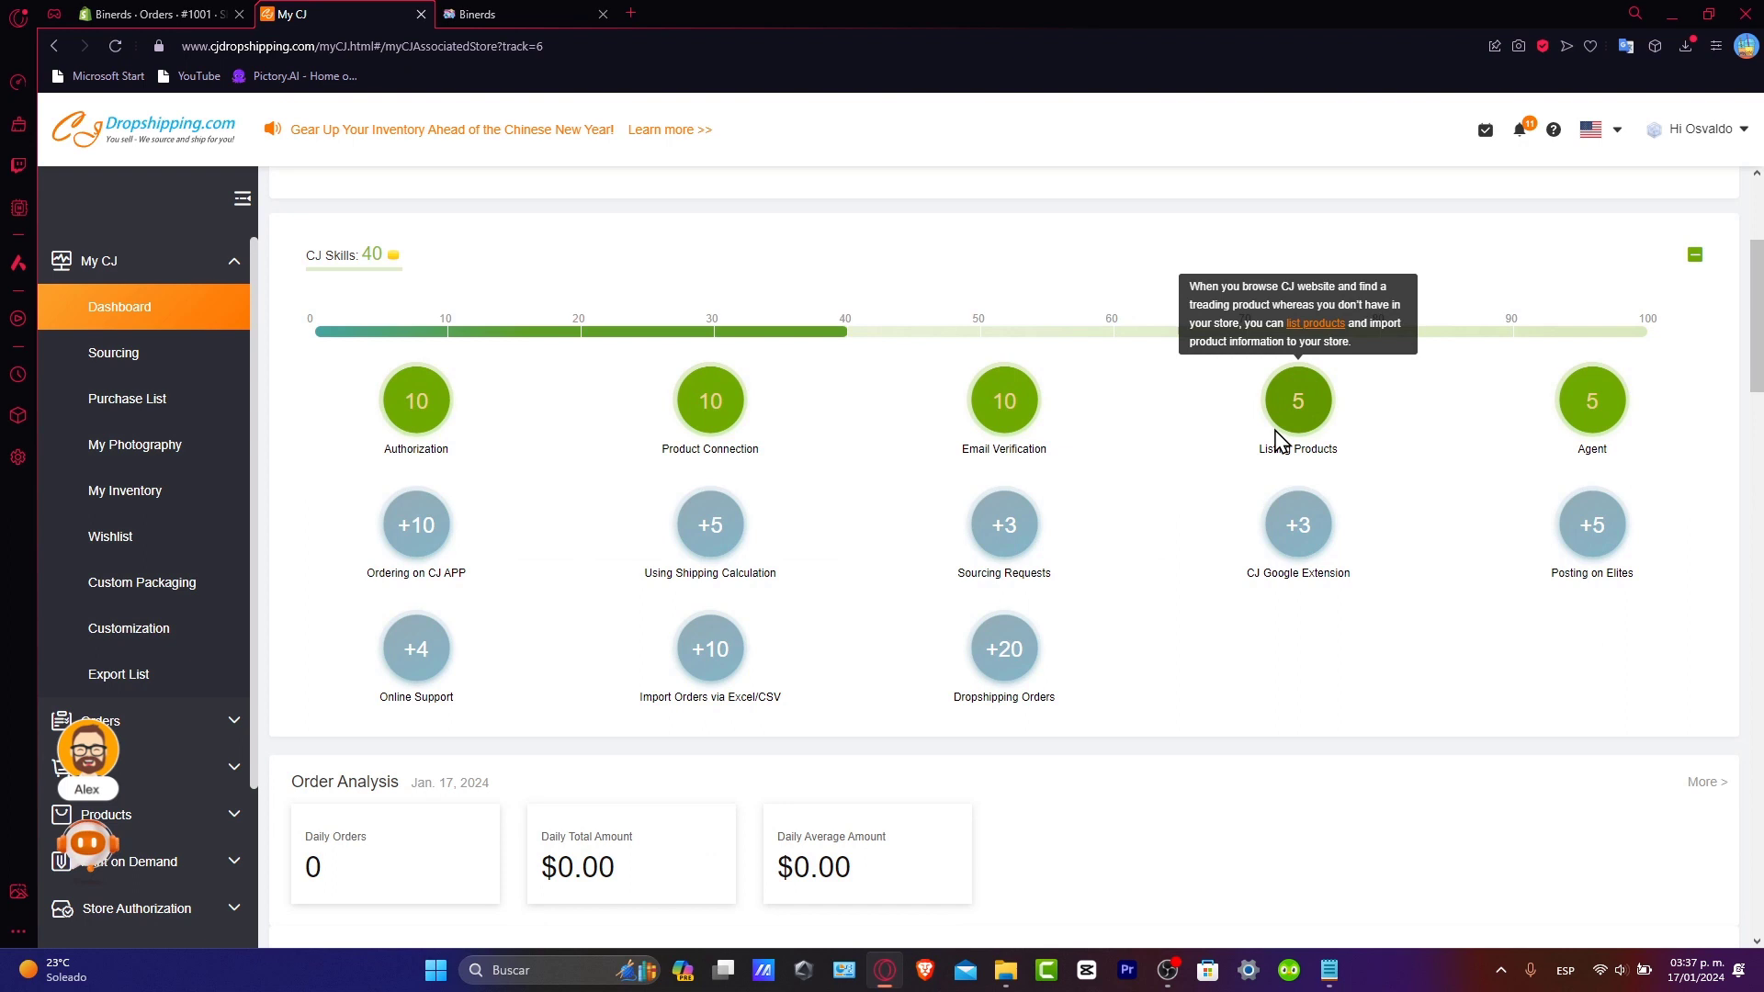
{"action": "mouse_move", "coordinate": [713, 395]}
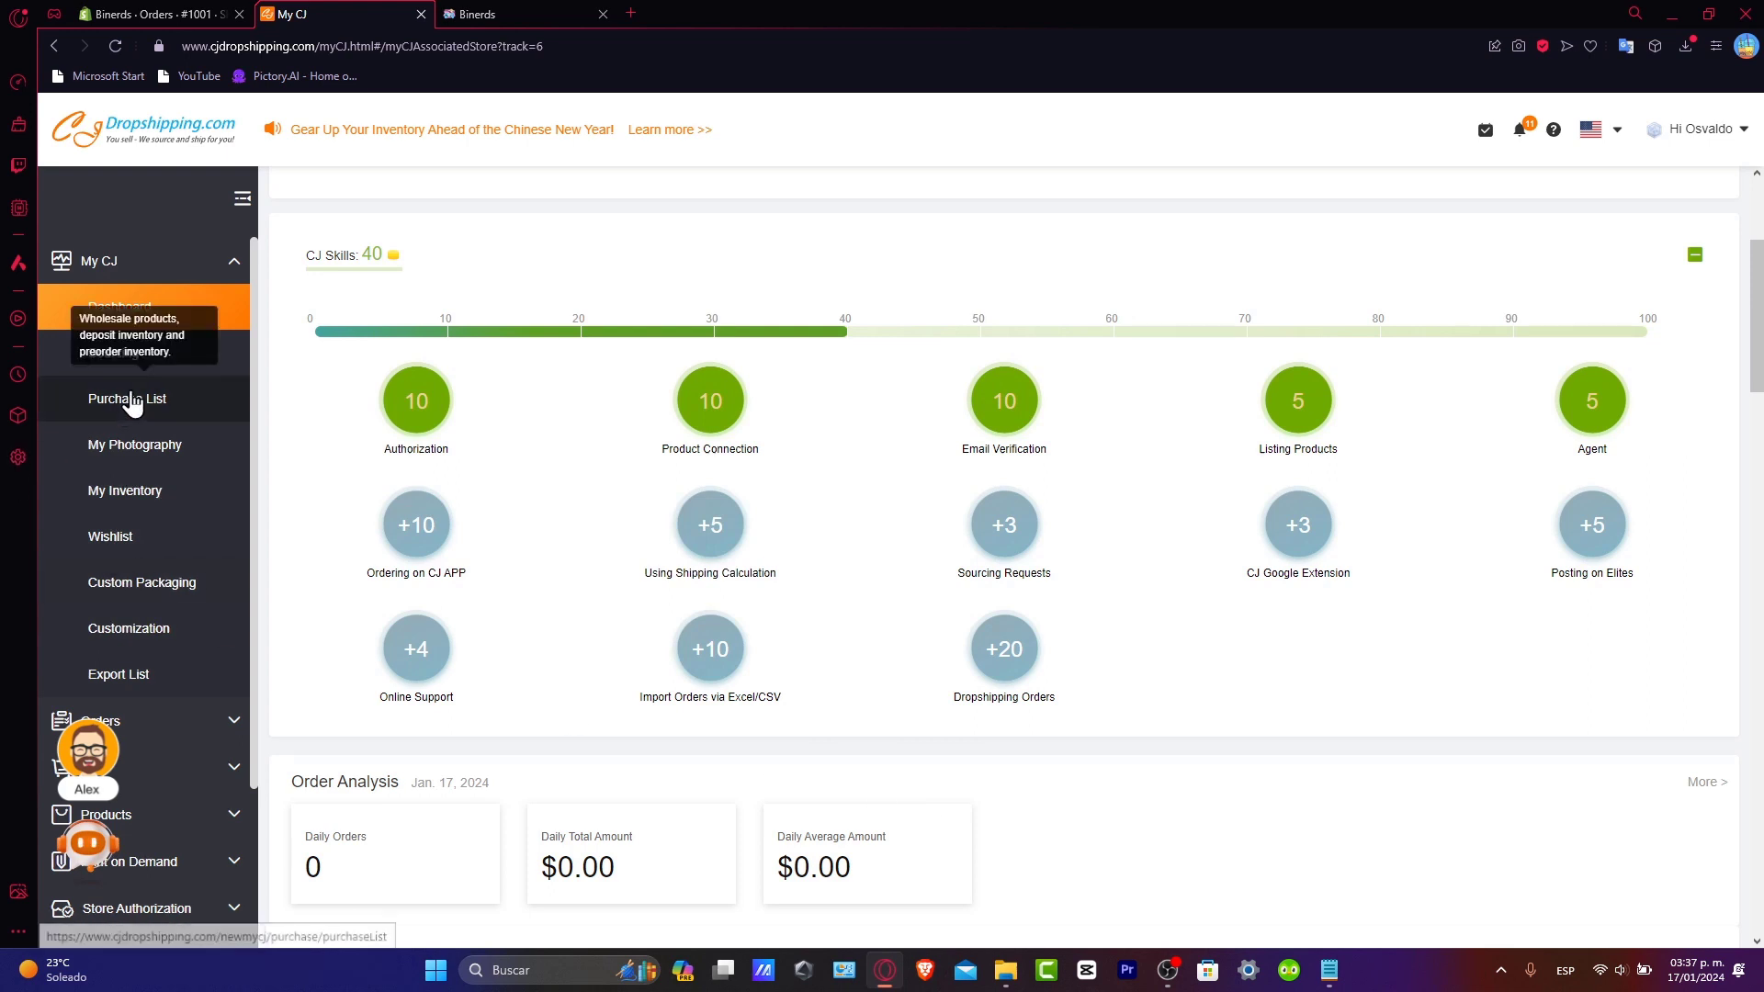
{"action": "scroll", "coordinate": [196, 598], "scroll_direction": "down", "scroll_amount": 2}
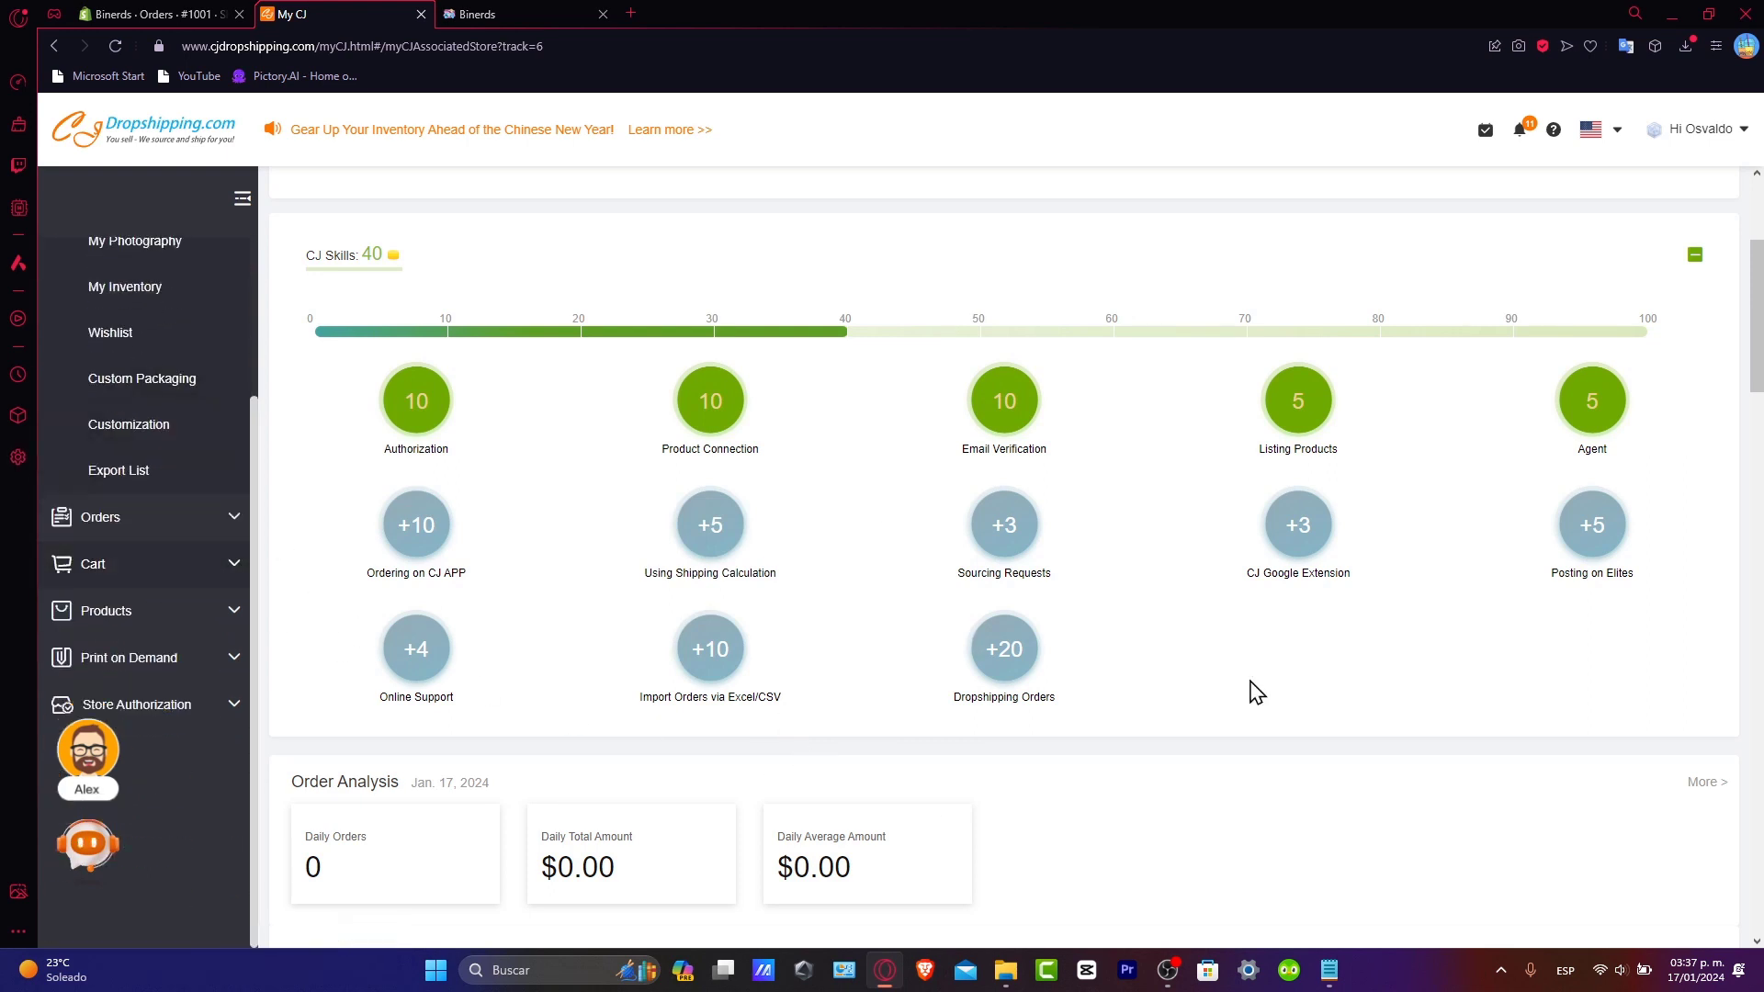
Check Orders Fulfillment, which shows zero orders, then open Orders > Imported Orders
{"action": "left_click", "coordinate": [105, 525]}
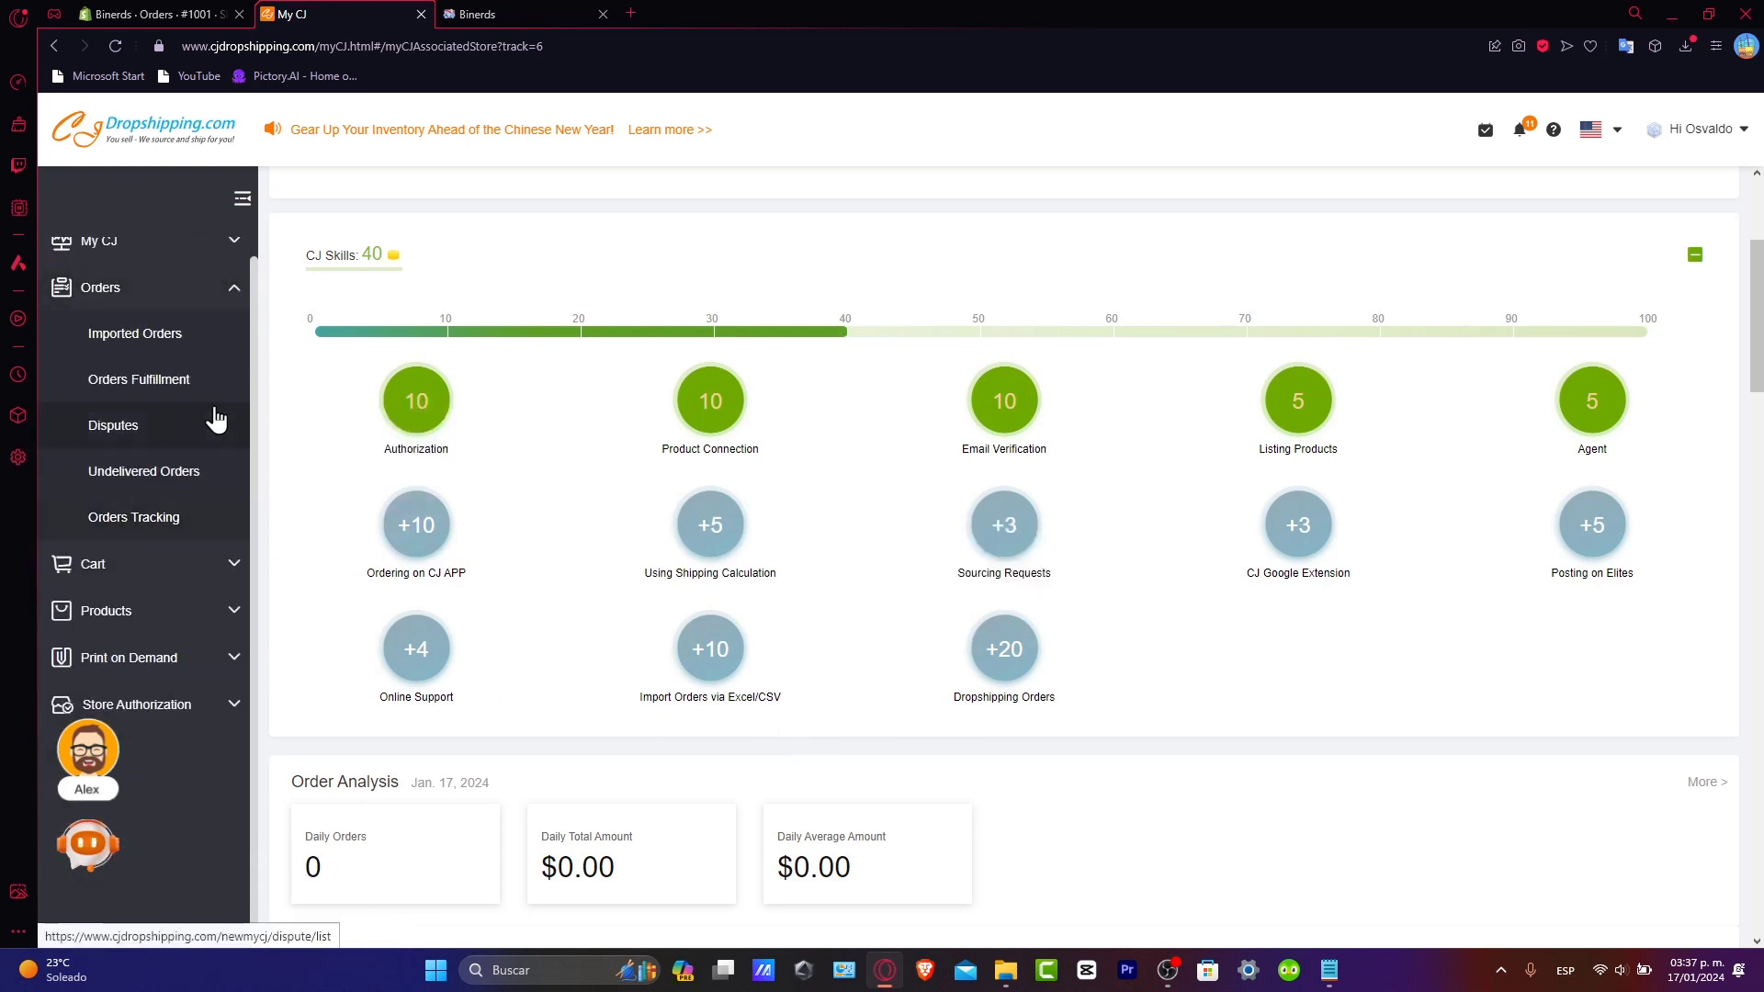
{"action": "left_click", "coordinate": [122, 385]}
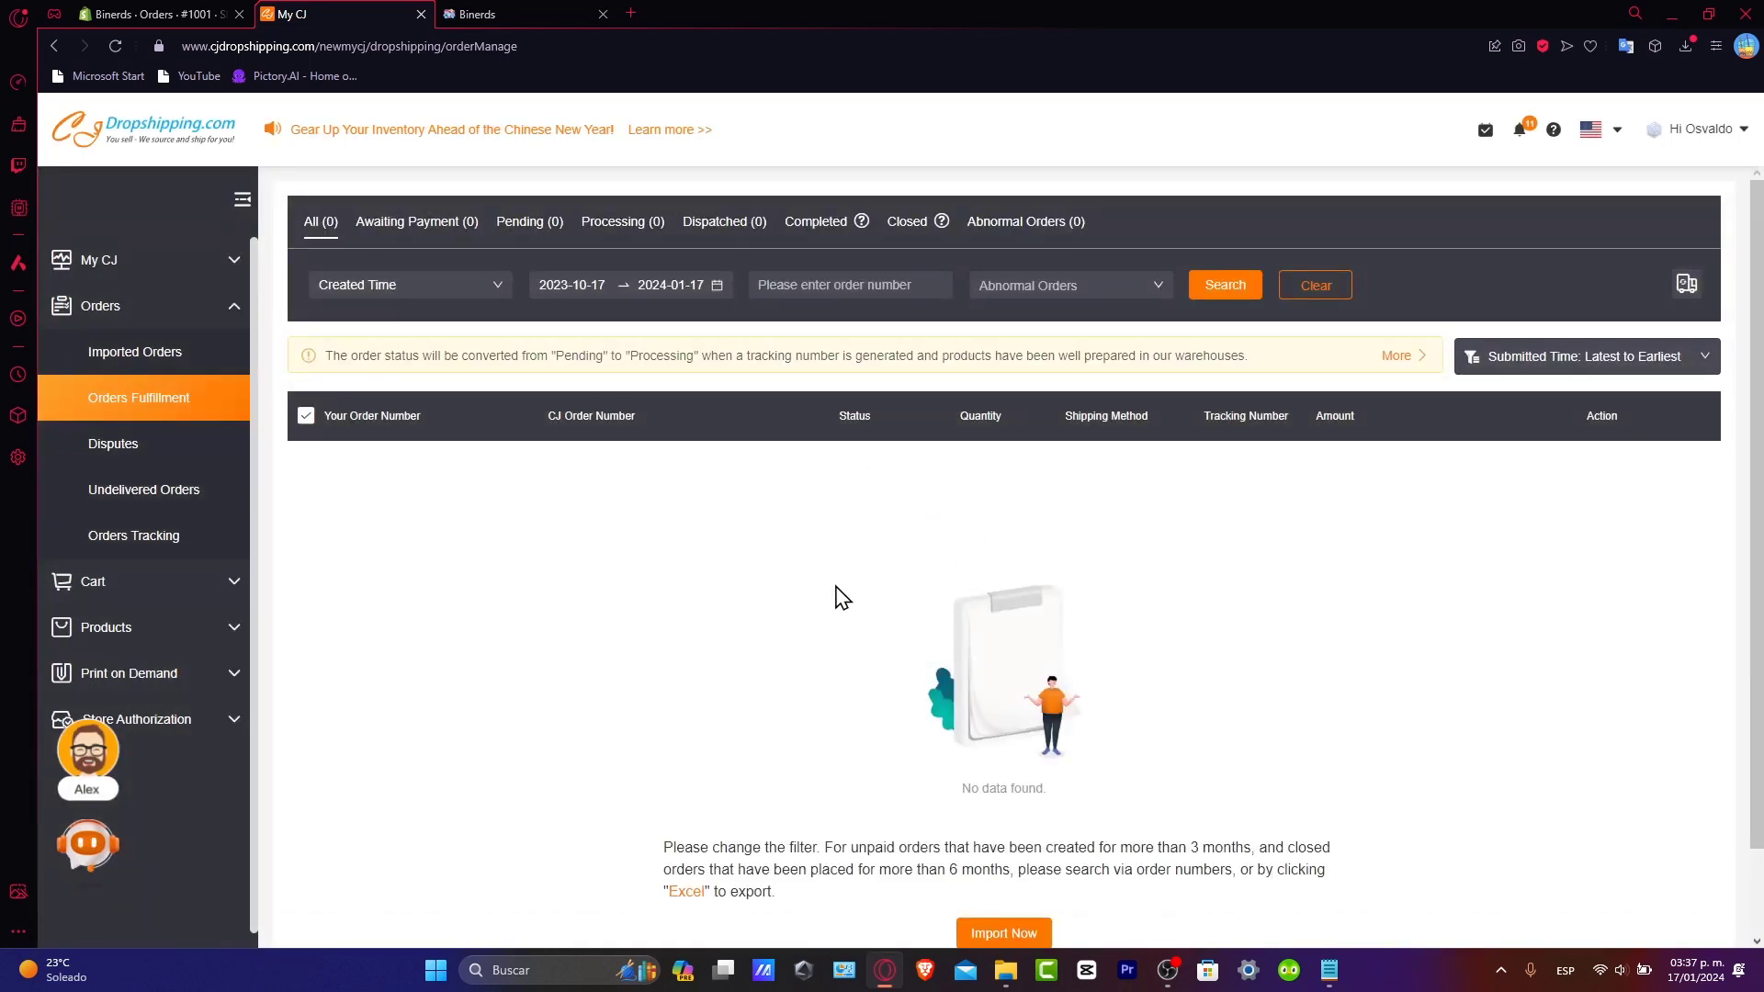
{"action": "scroll", "coordinate": [840, 598], "scroll_direction": "down", "scroll_amount": 1}
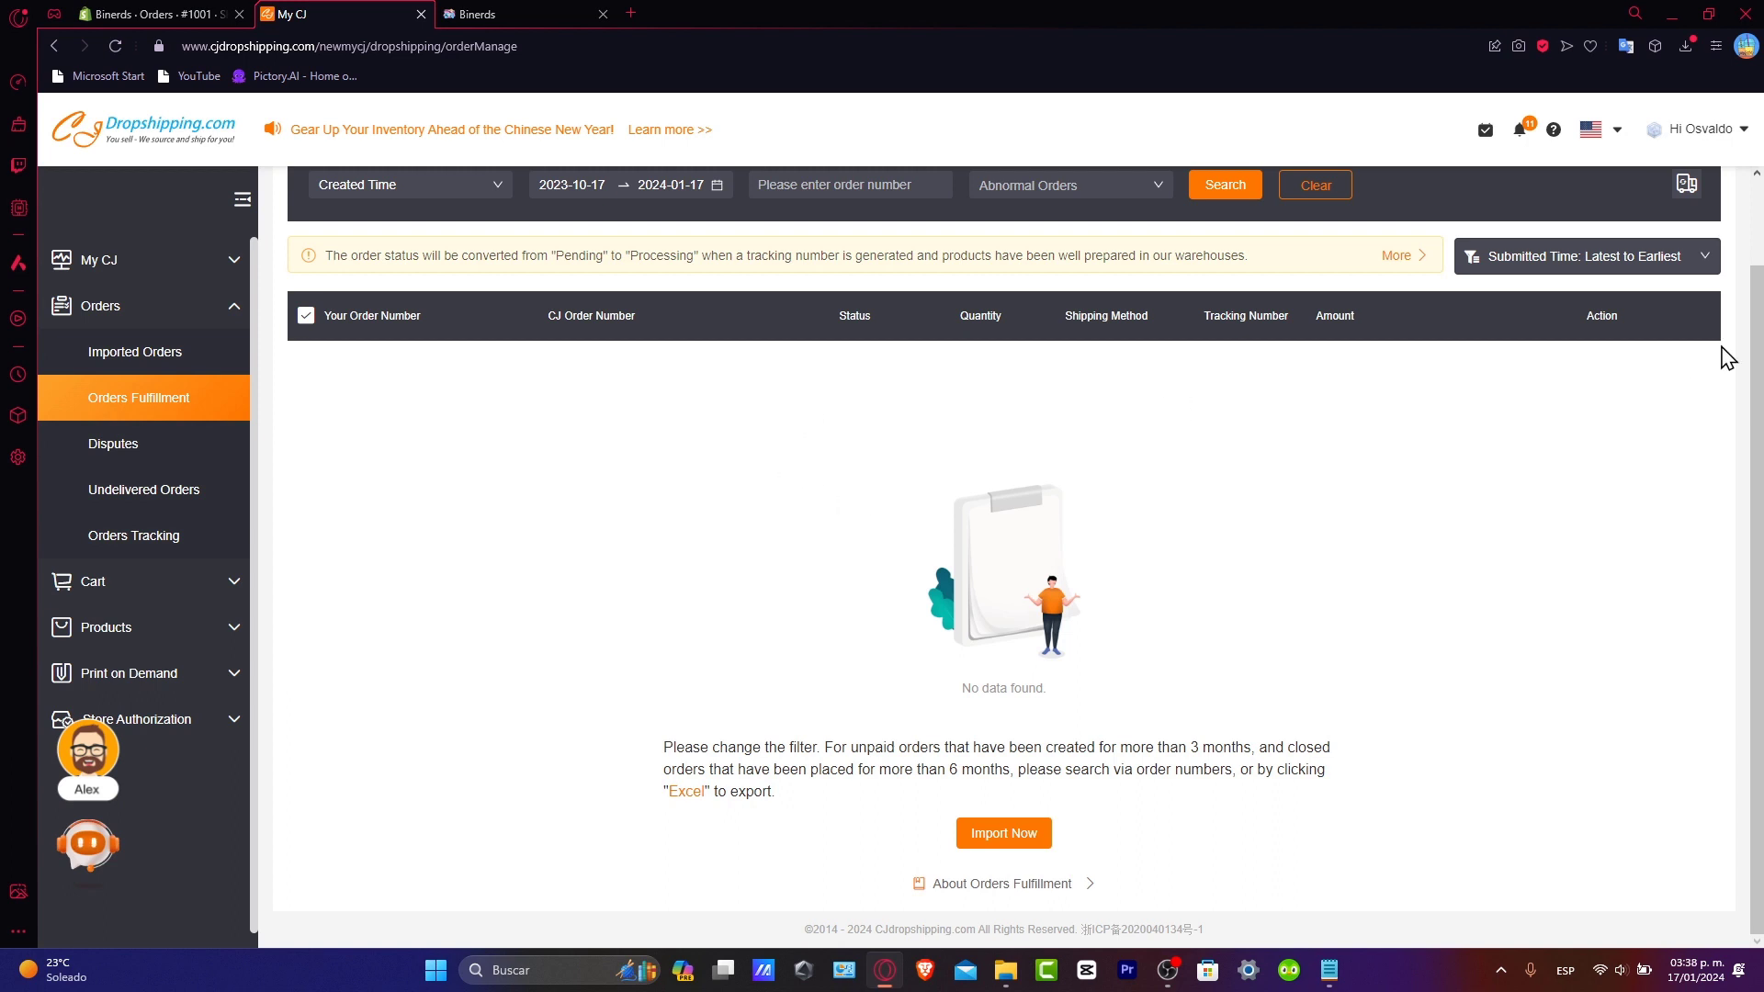
{"action": "scroll", "coordinate": [1547, 441], "scroll_direction": "up", "scroll_amount": 2}
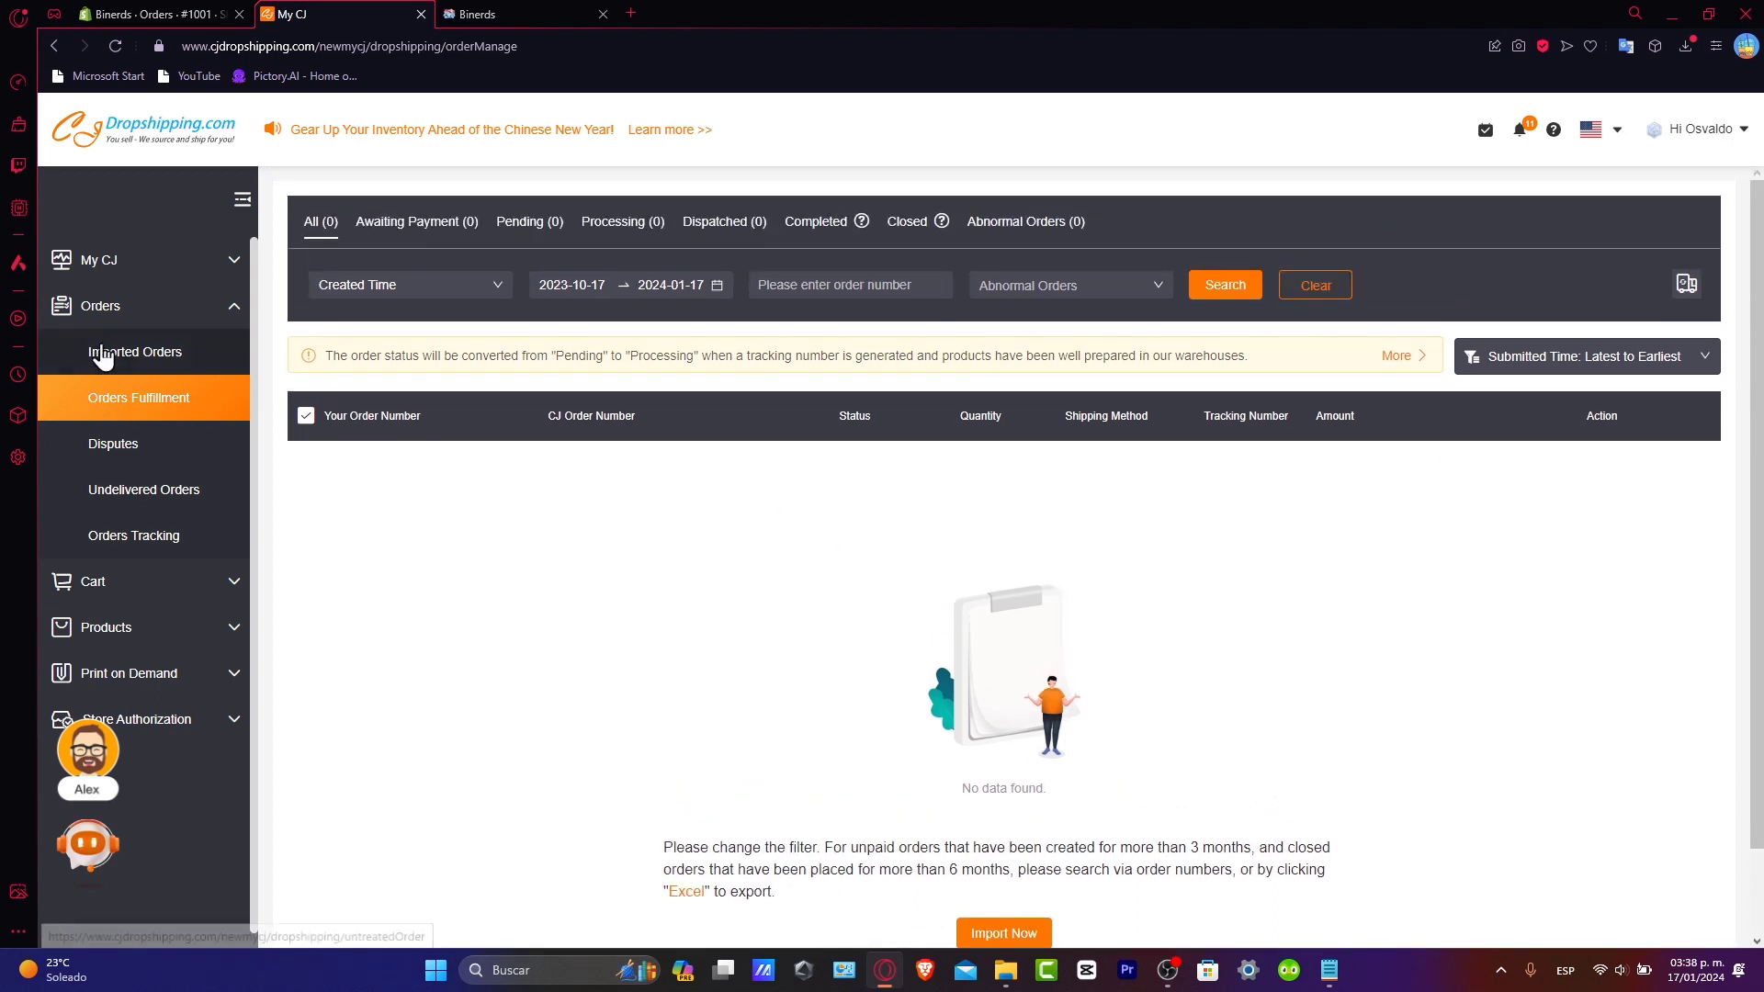
{"action": "left_click", "coordinate": [101, 350]}
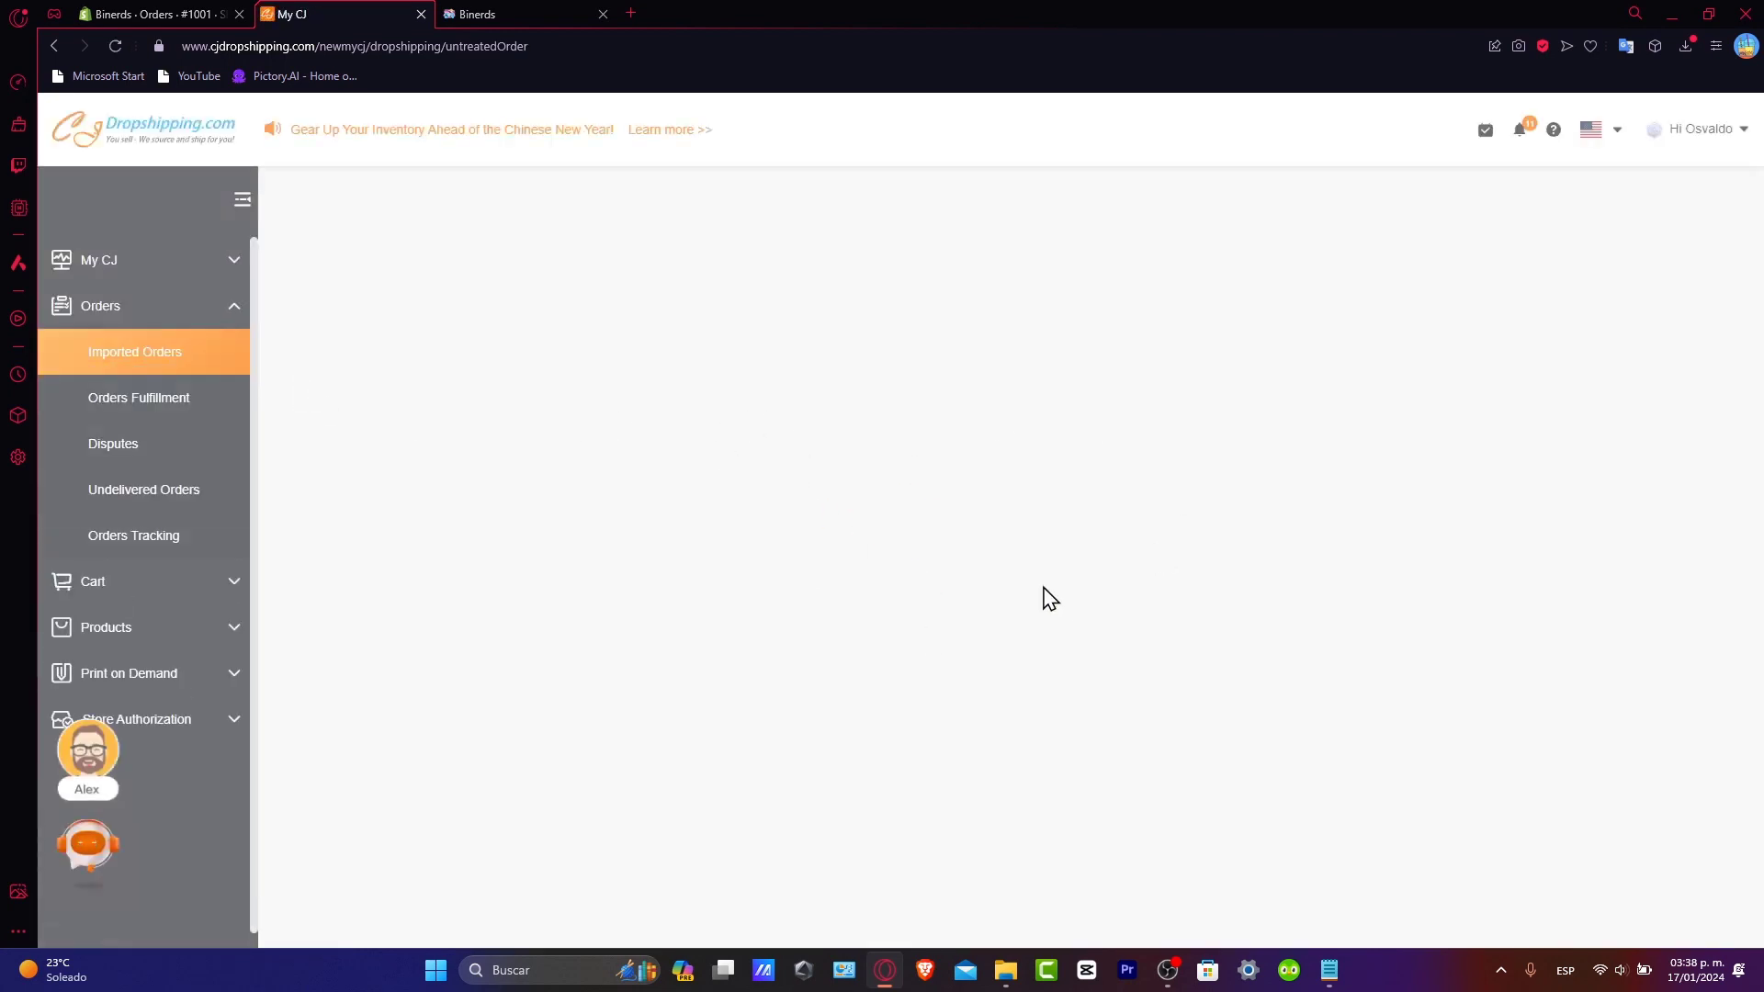
{"action": "left_click", "coordinate": [209, 13]}
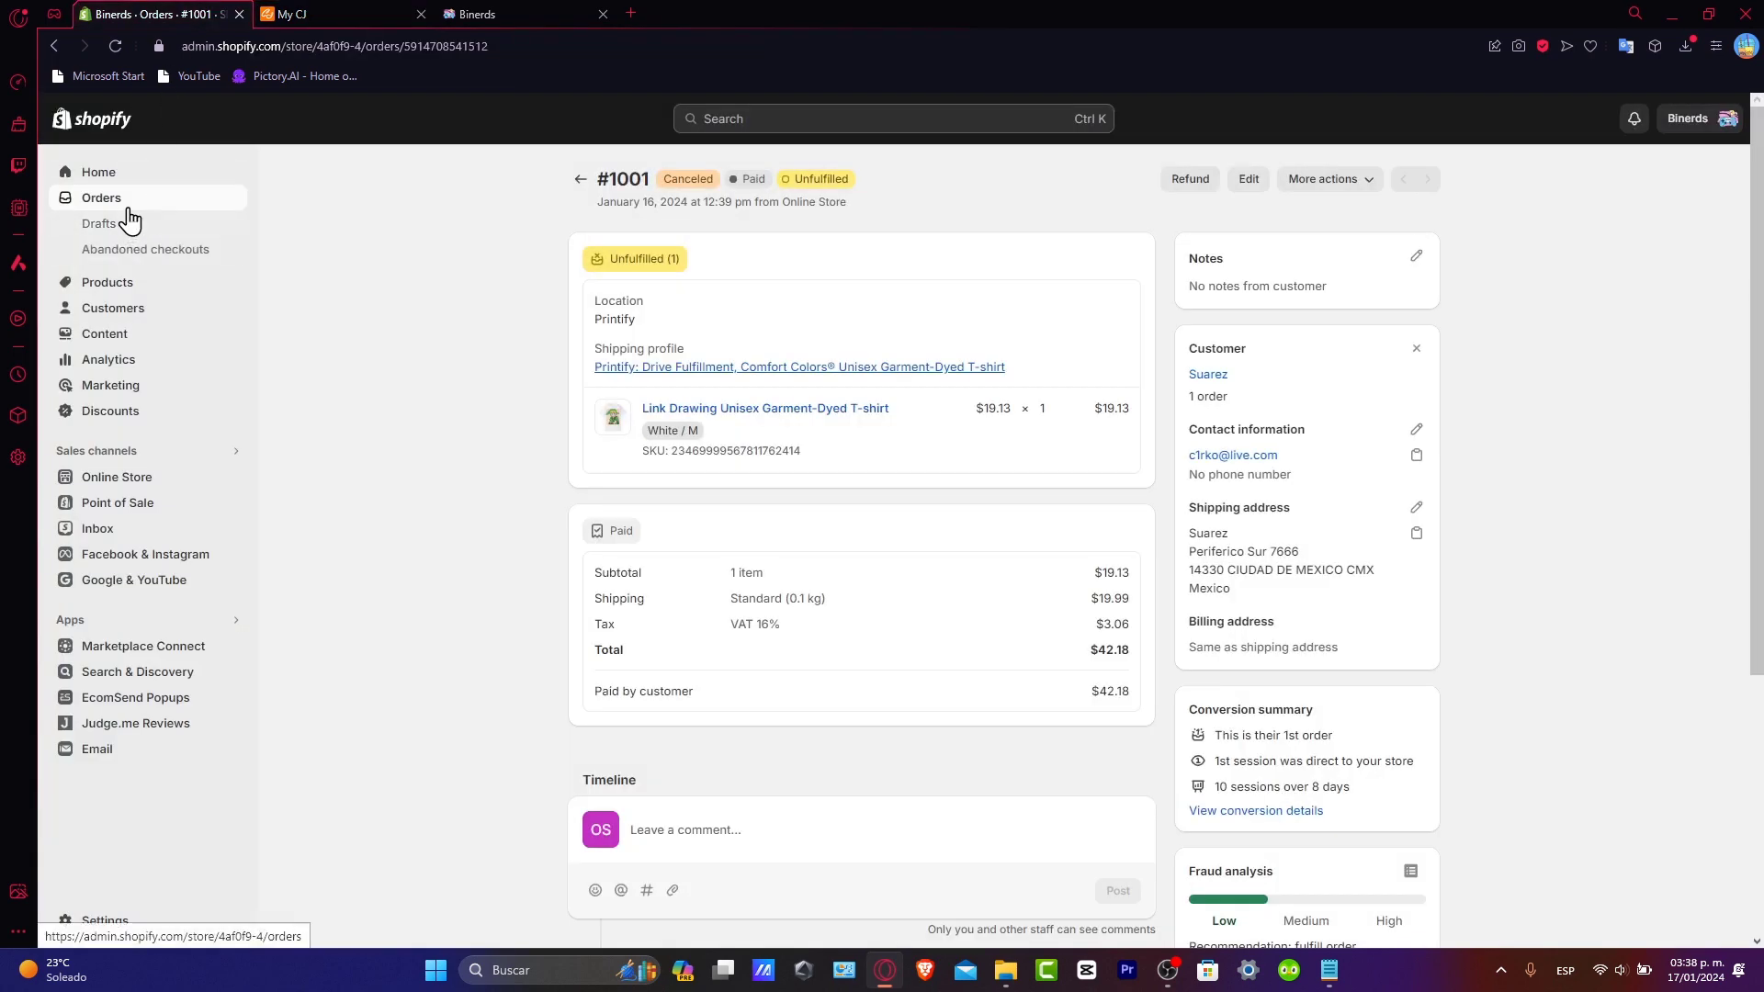
{"action": "left_click", "coordinate": [101, 199]}
{"action": "key", "text": "ctrl+Tab"}
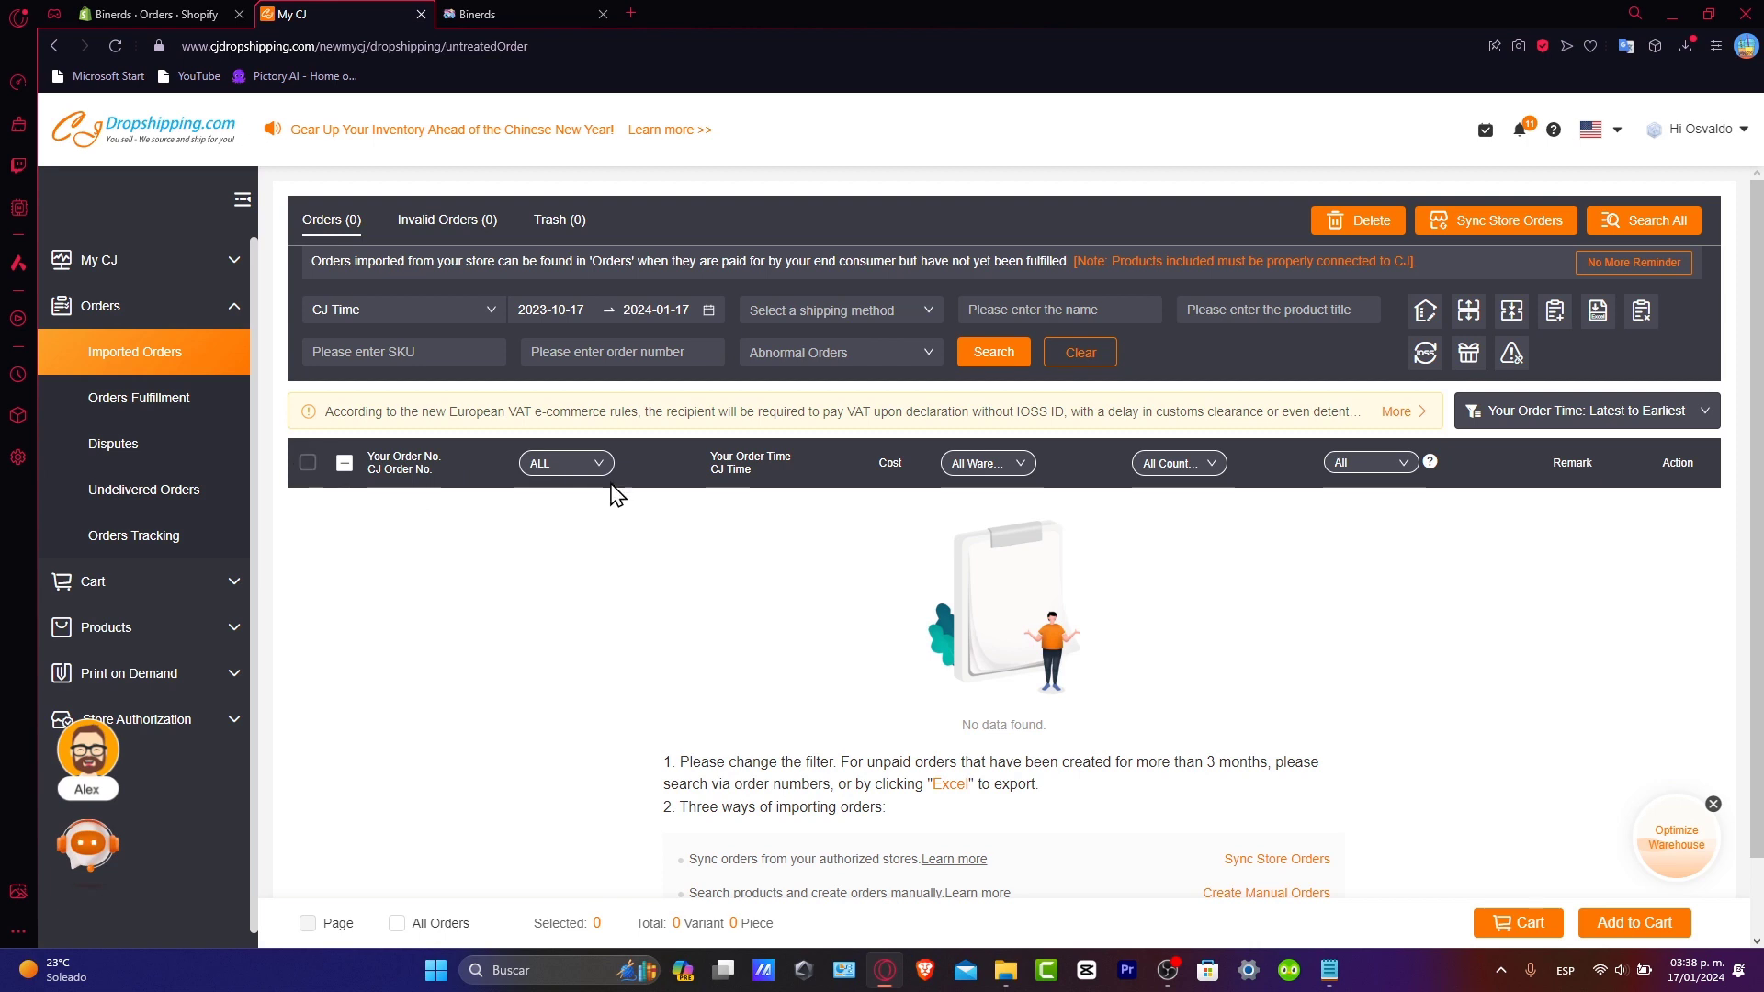
{"action": "scroll", "coordinate": [616, 495], "scroll_direction": "down", "scroll_amount": 1}
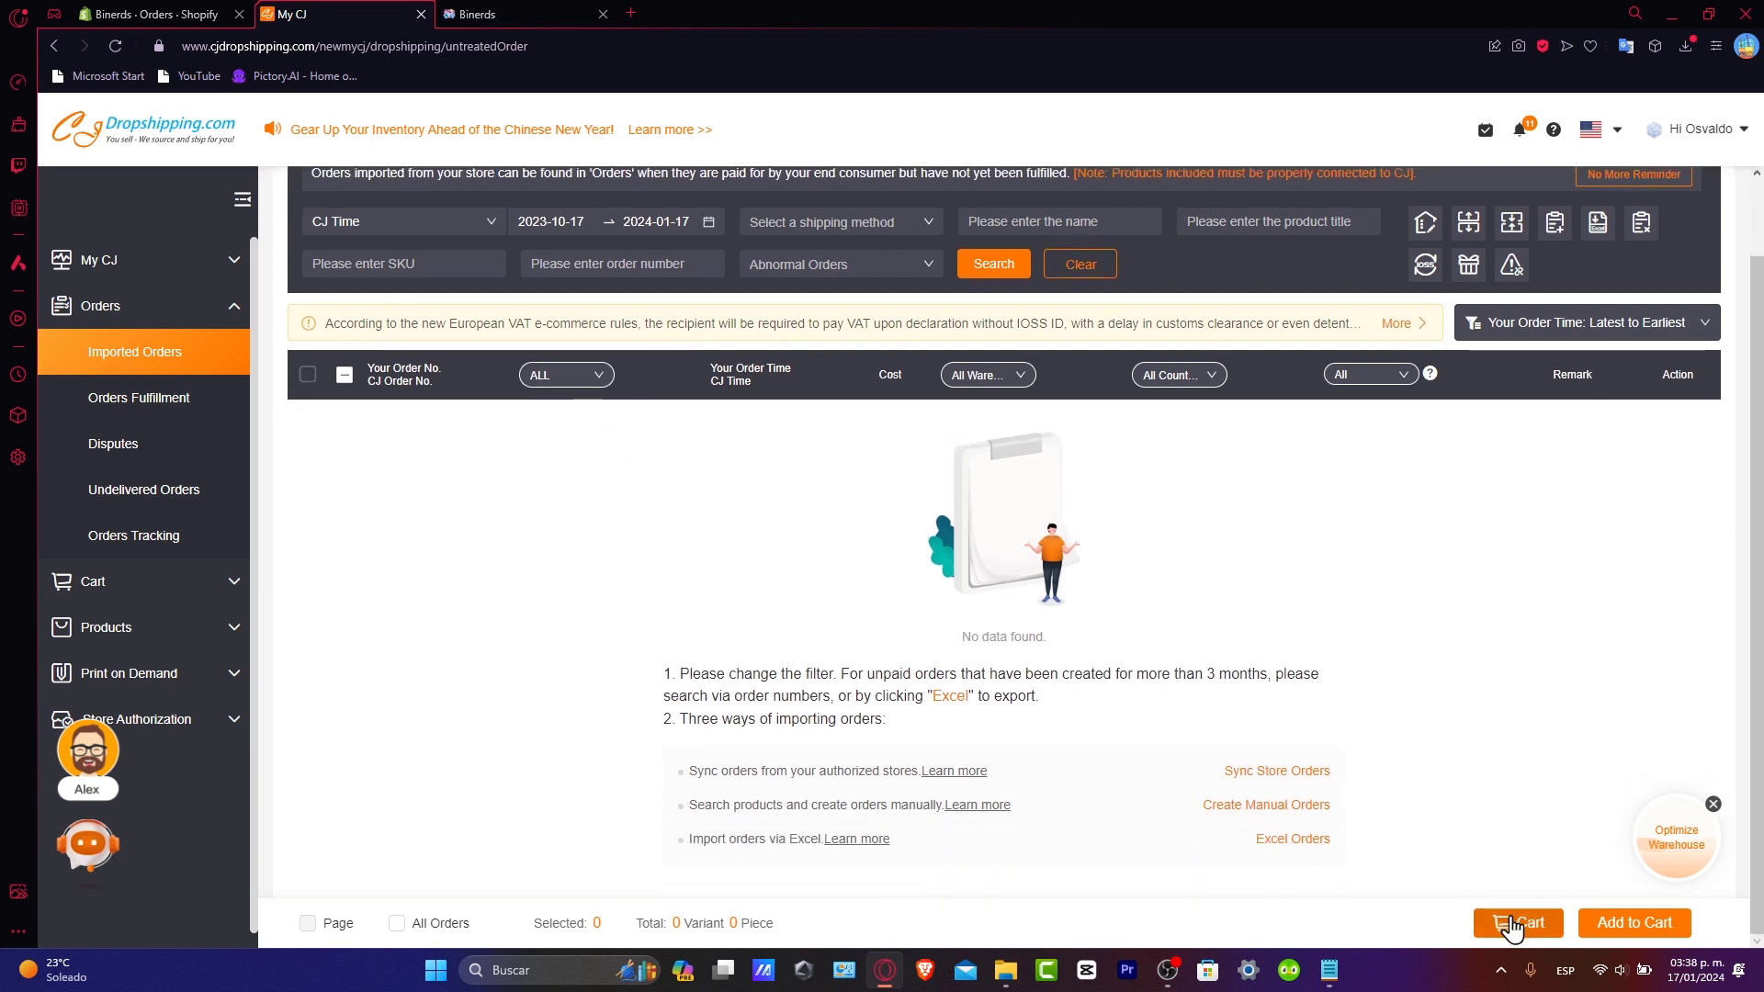
{"action": "left_click", "coordinate": [1617, 924]}
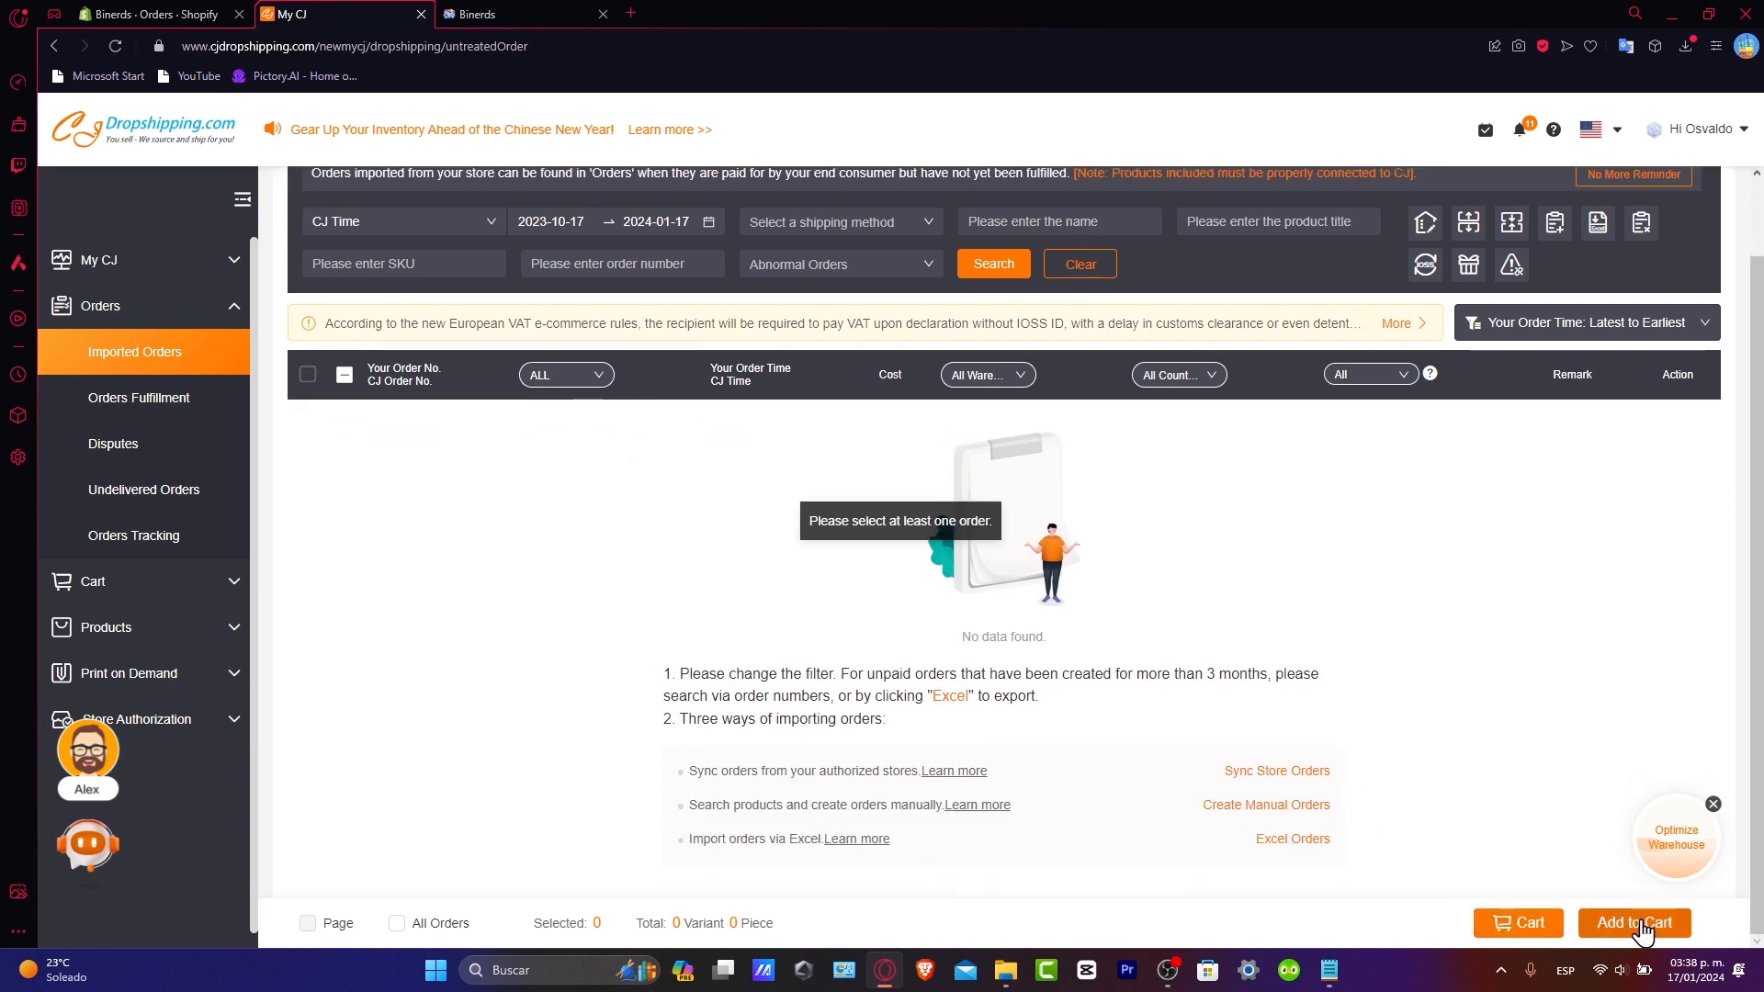
{"action": "left_click", "coordinate": [1552, 930]}
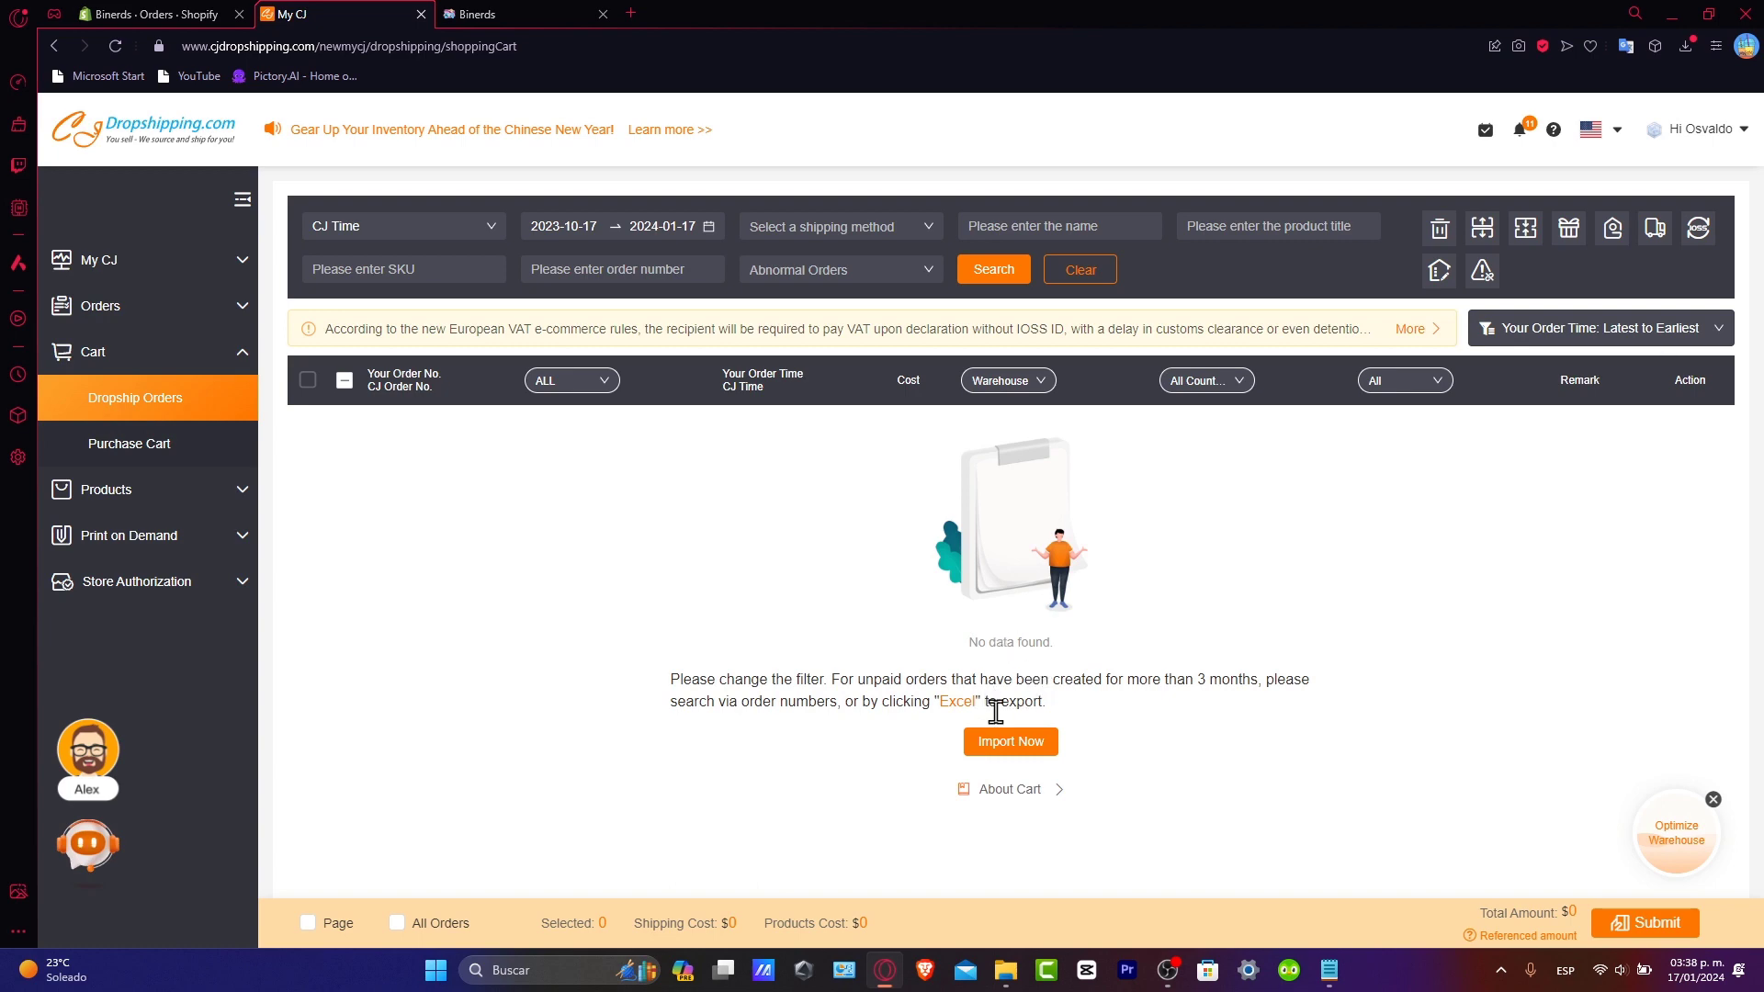
{"action": "left_click", "coordinate": [1011, 741]}
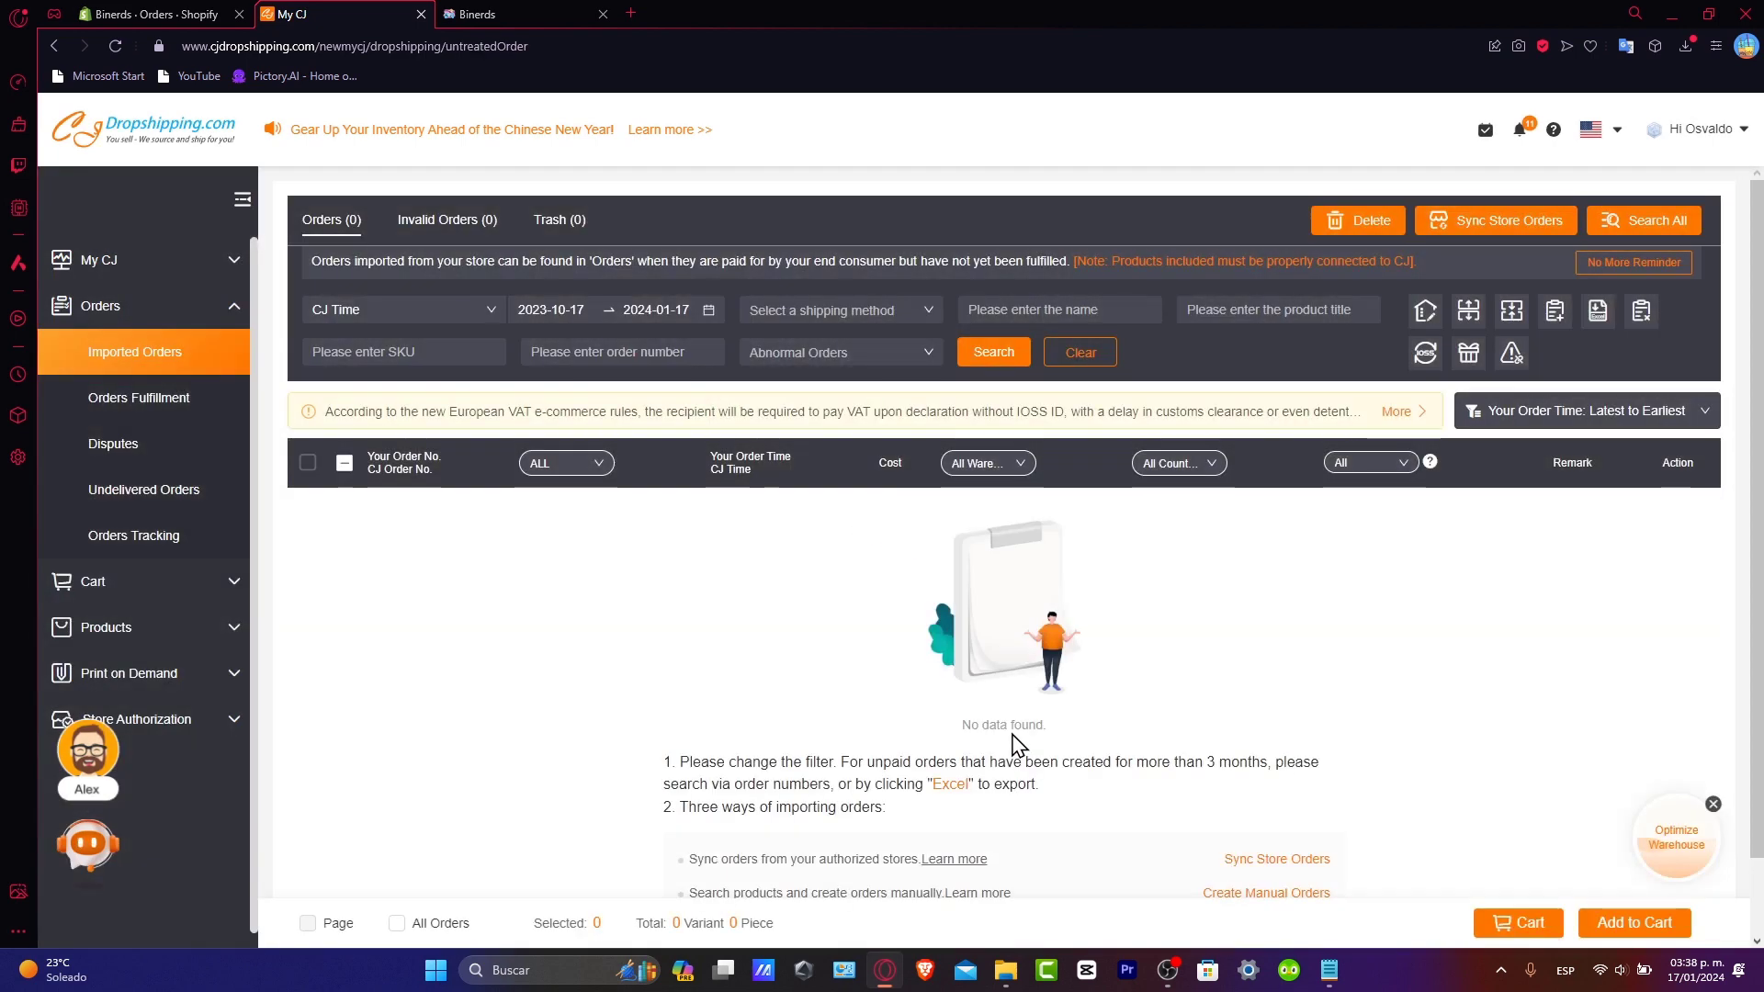
{"action": "scroll", "coordinate": [1194, 780], "scroll_direction": "down", "scroll_amount": 1}
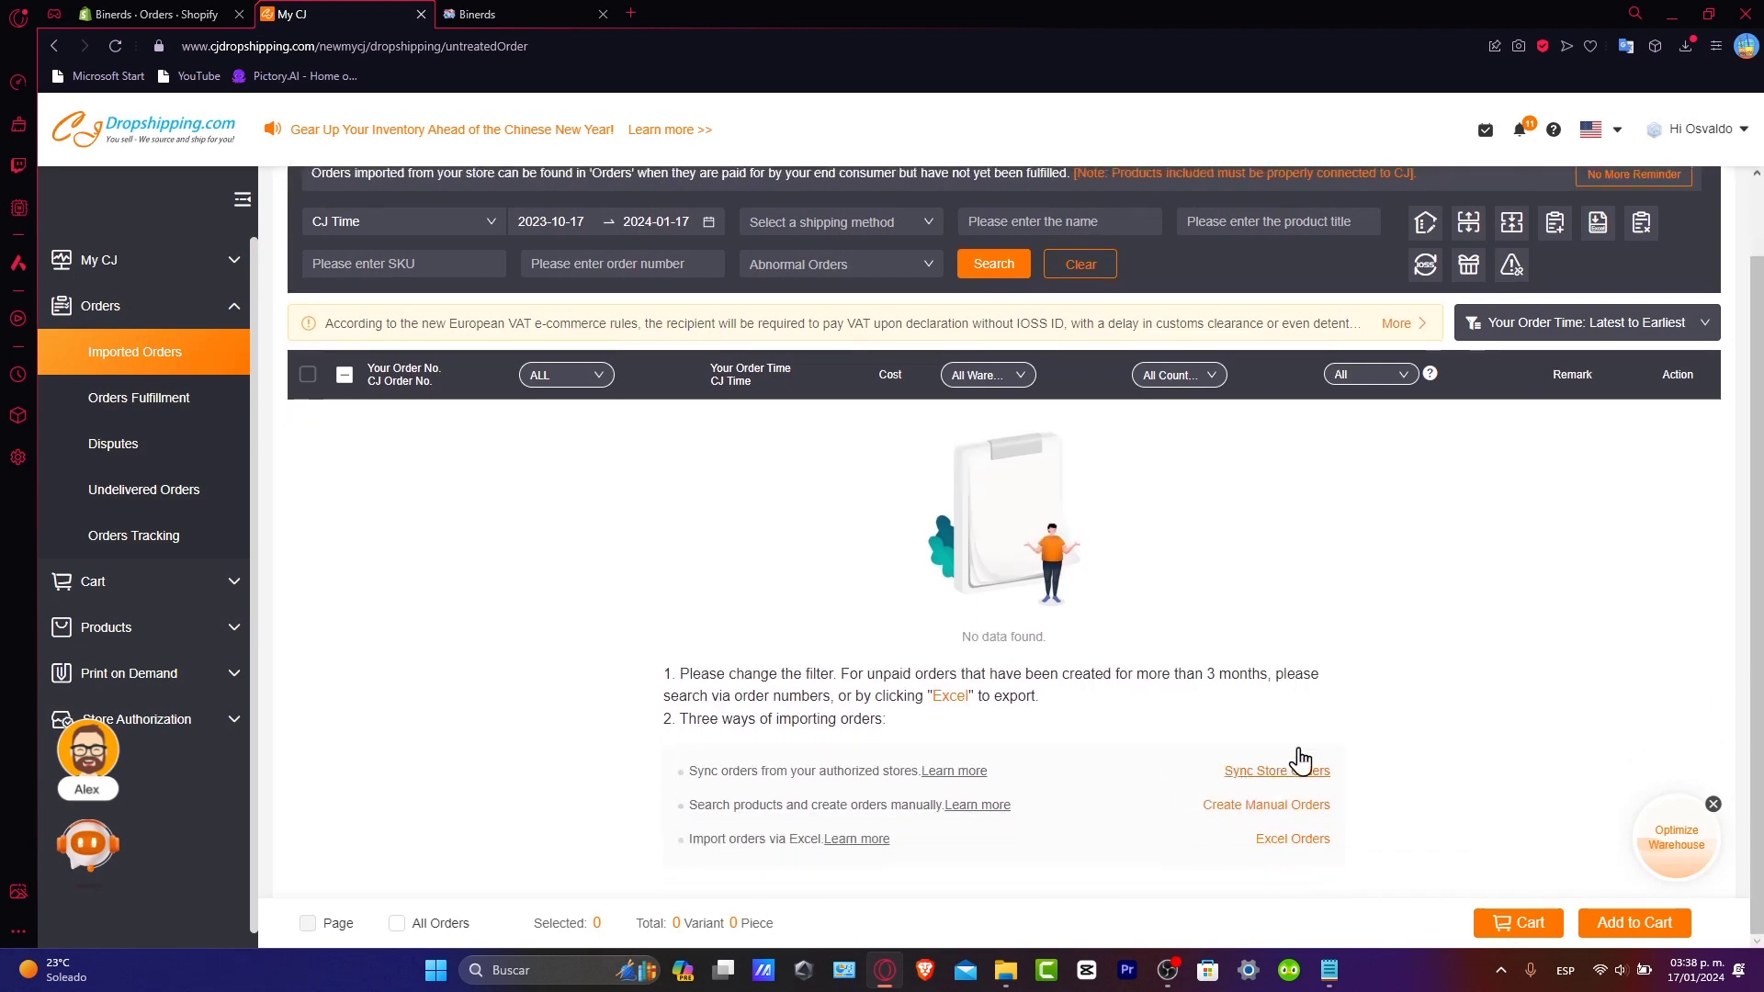
{"action": "left_click", "coordinate": [175, 13]}
{"action": "left_click", "coordinate": [122, 307]}
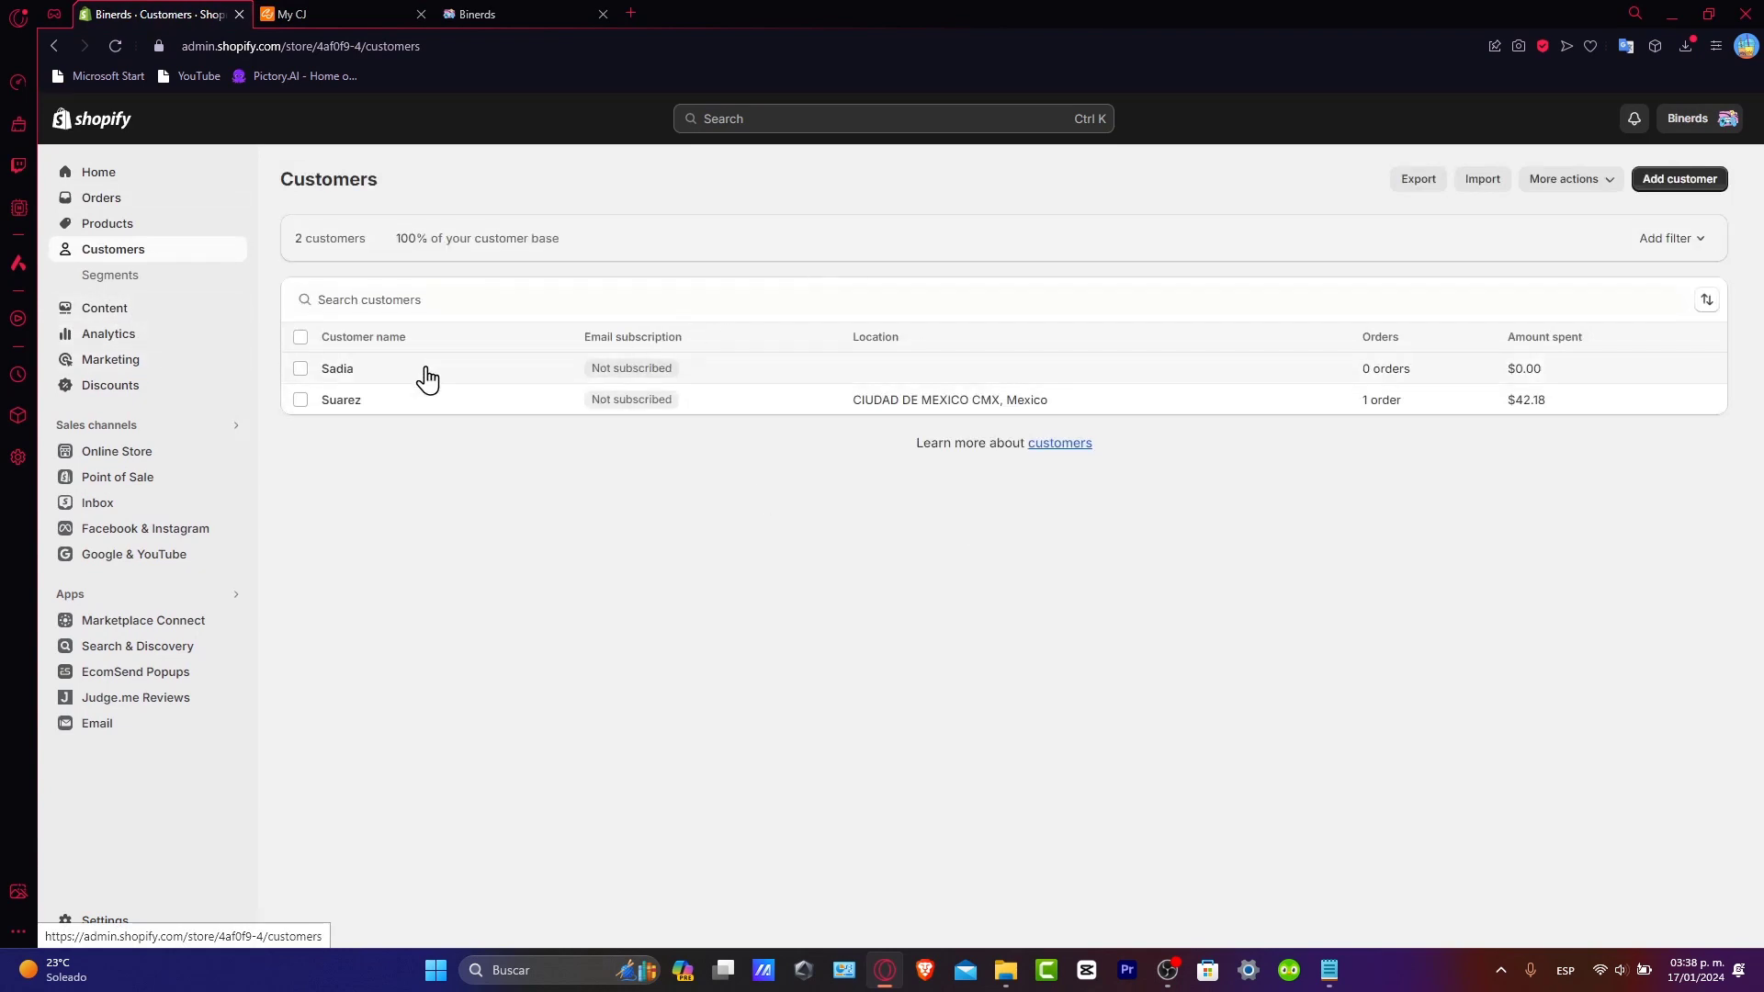
{"action": "left_click", "coordinate": [426, 368]}
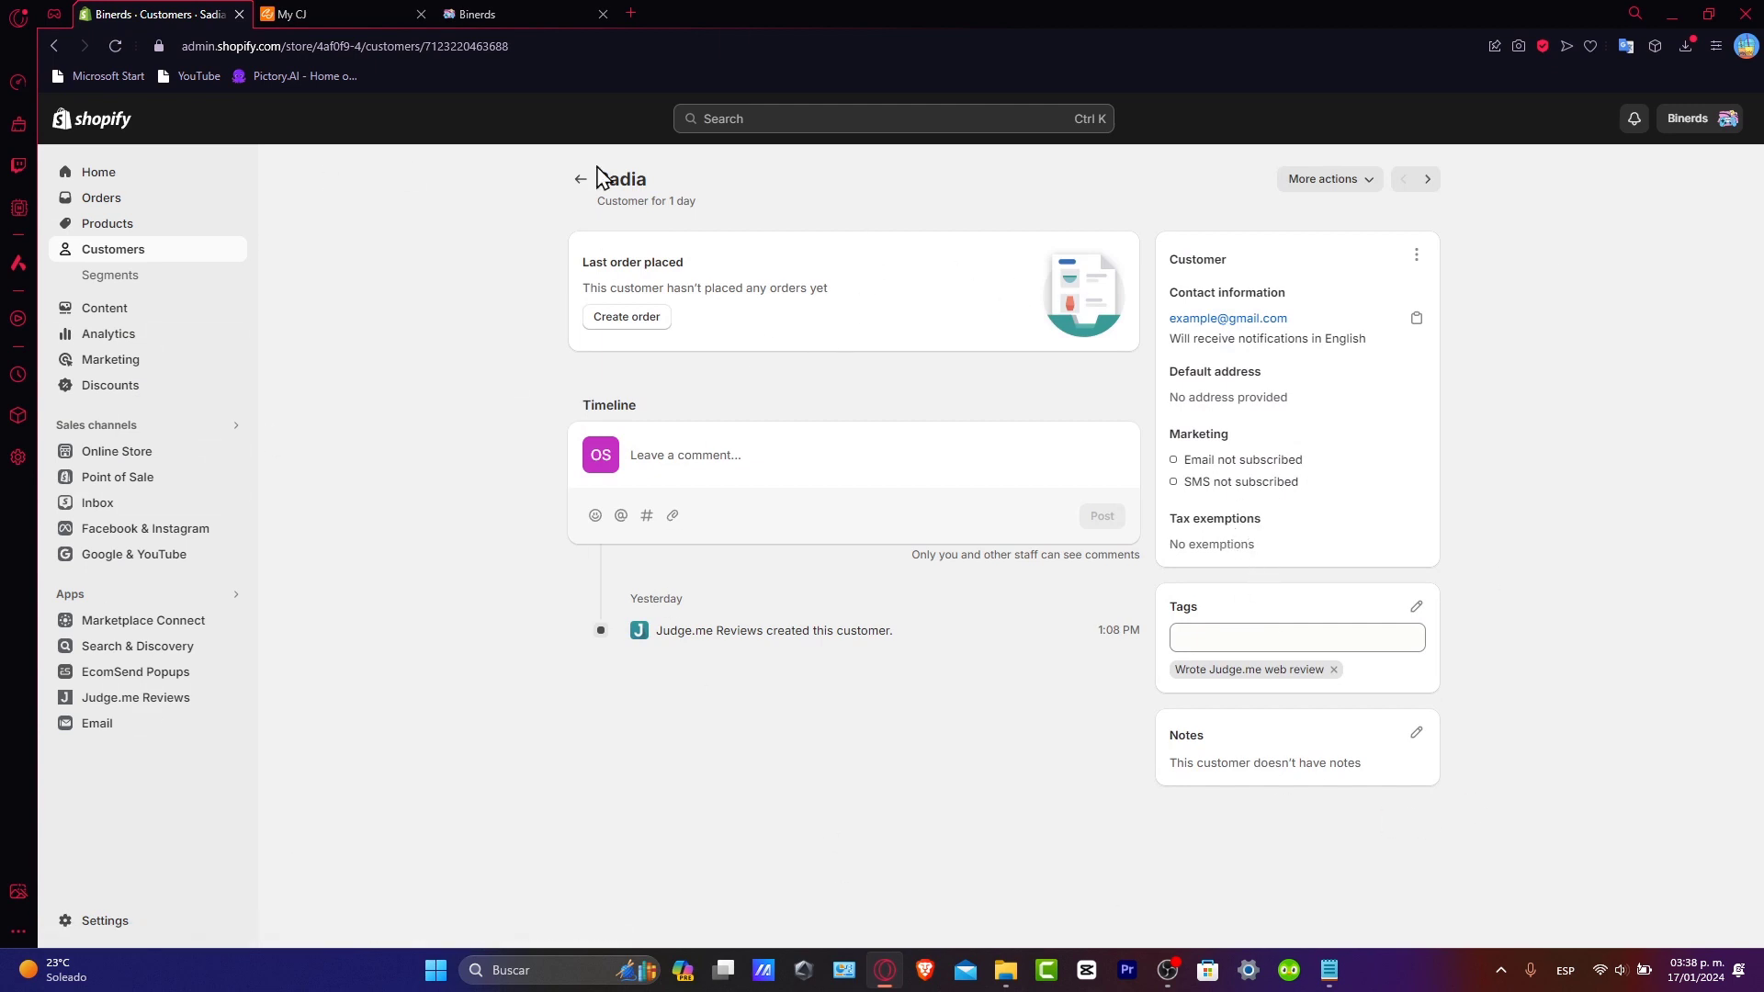
{"action": "left_click", "coordinate": [324, 13]}
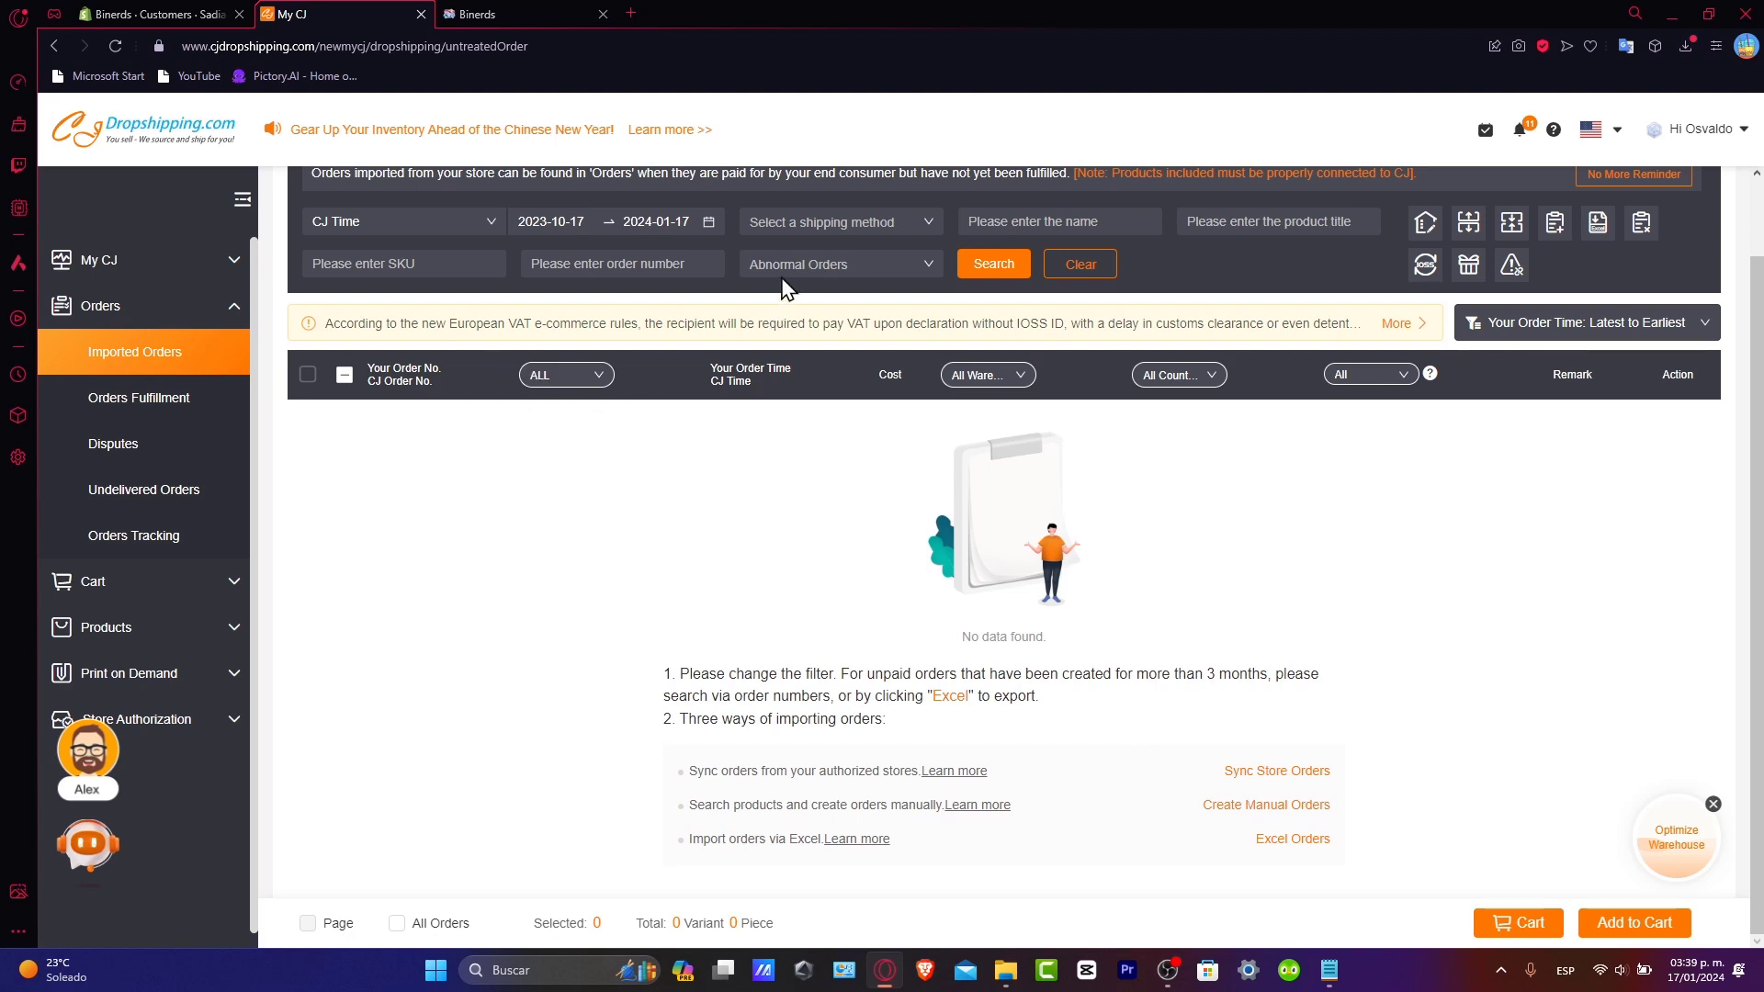
Filter imported orders by the CJ-to-Shopee shipping method and abnormal orders, then search
{"action": "left_click", "coordinate": [807, 224]}
{"action": "left_click", "coordinate": [833, 246]}
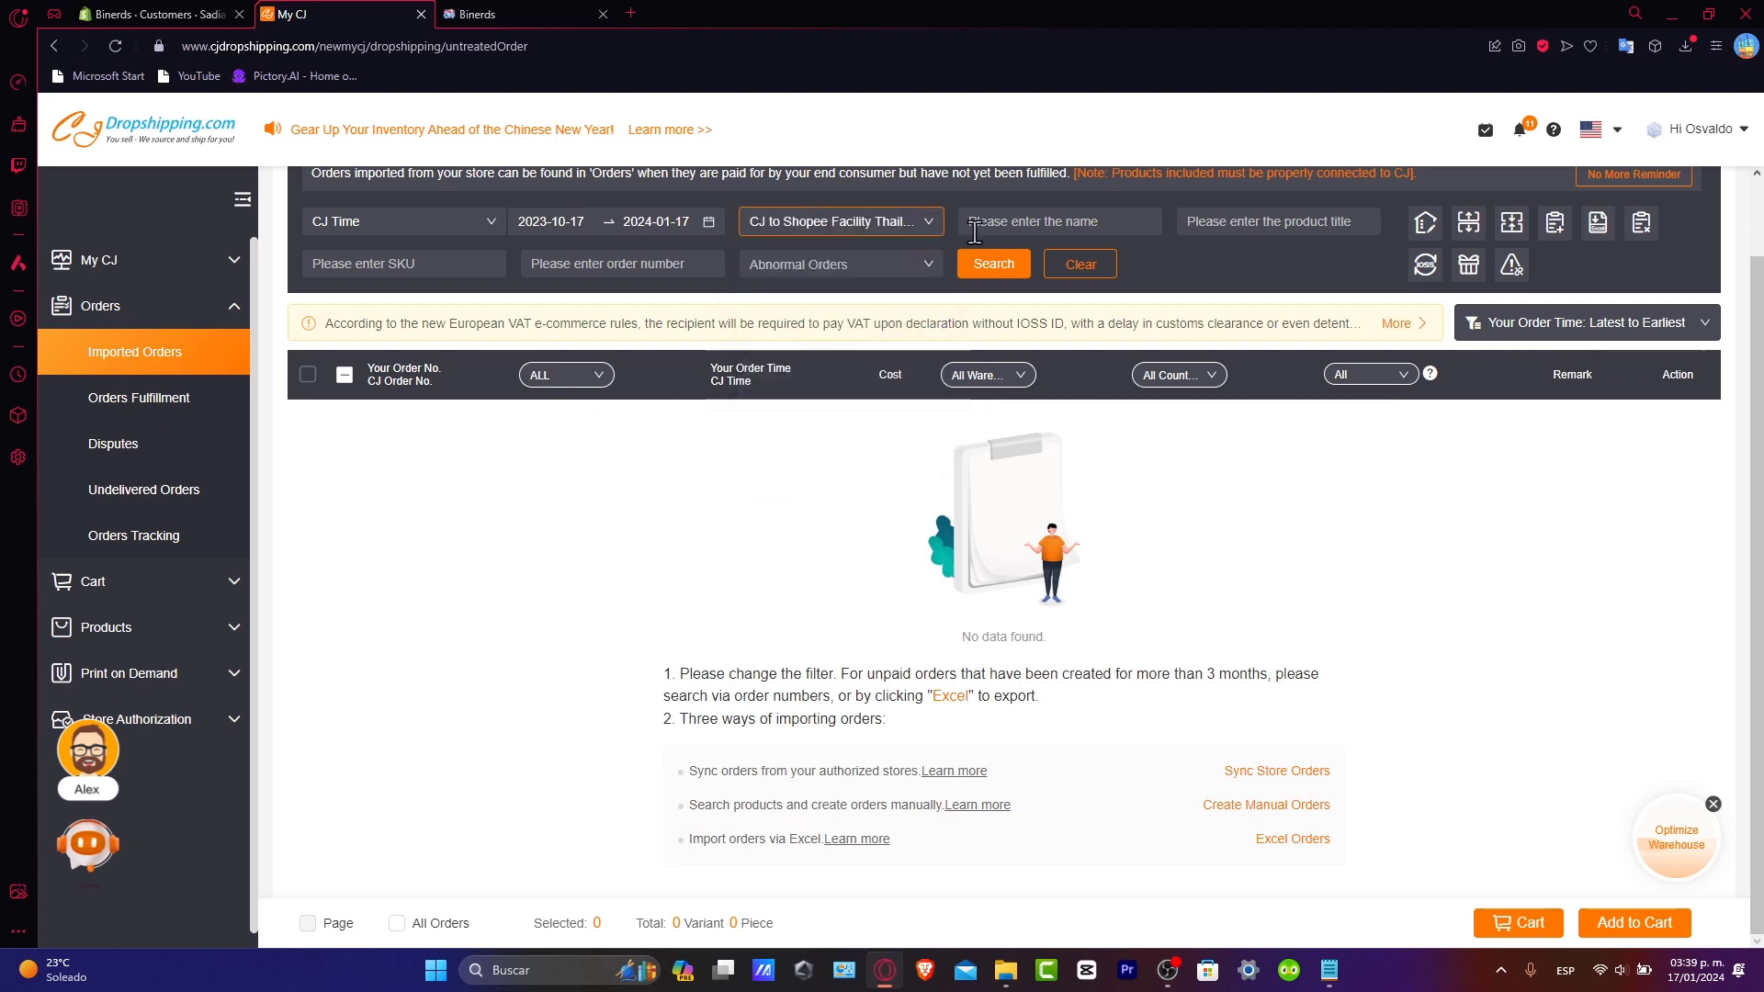
{"action": "left_click", "coordinate": [975, 232]}
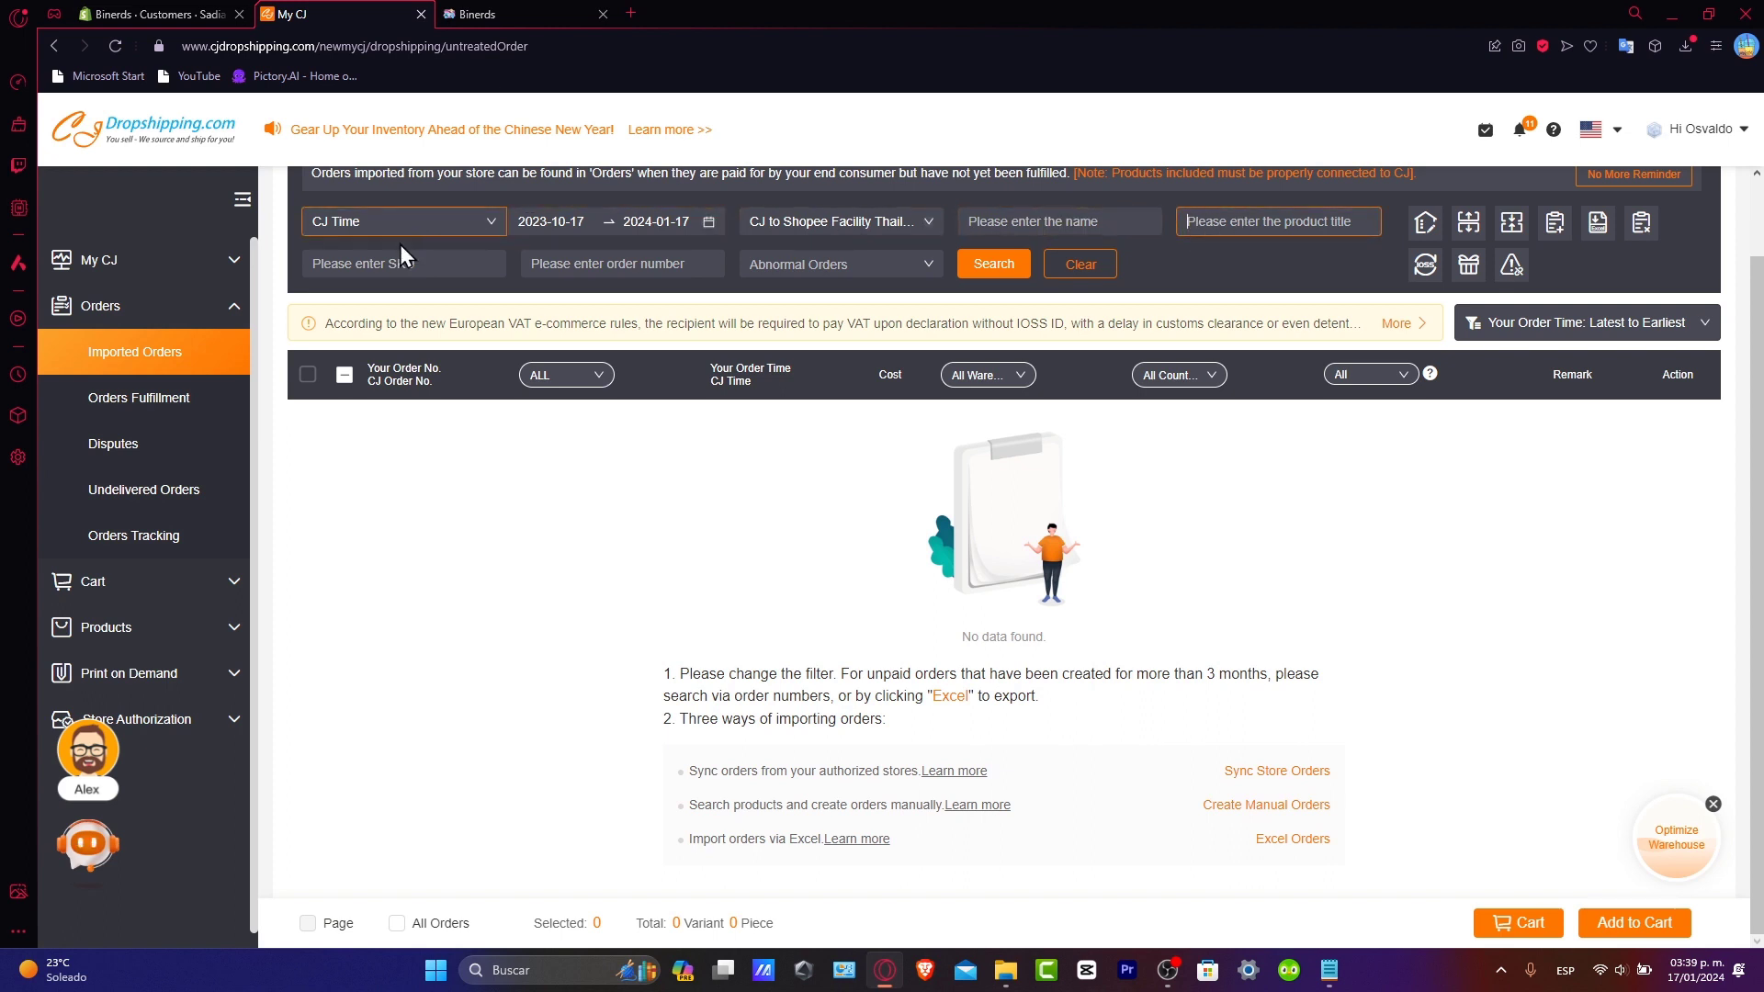
{"action": "left_click", "coordinate": [433, 269]}
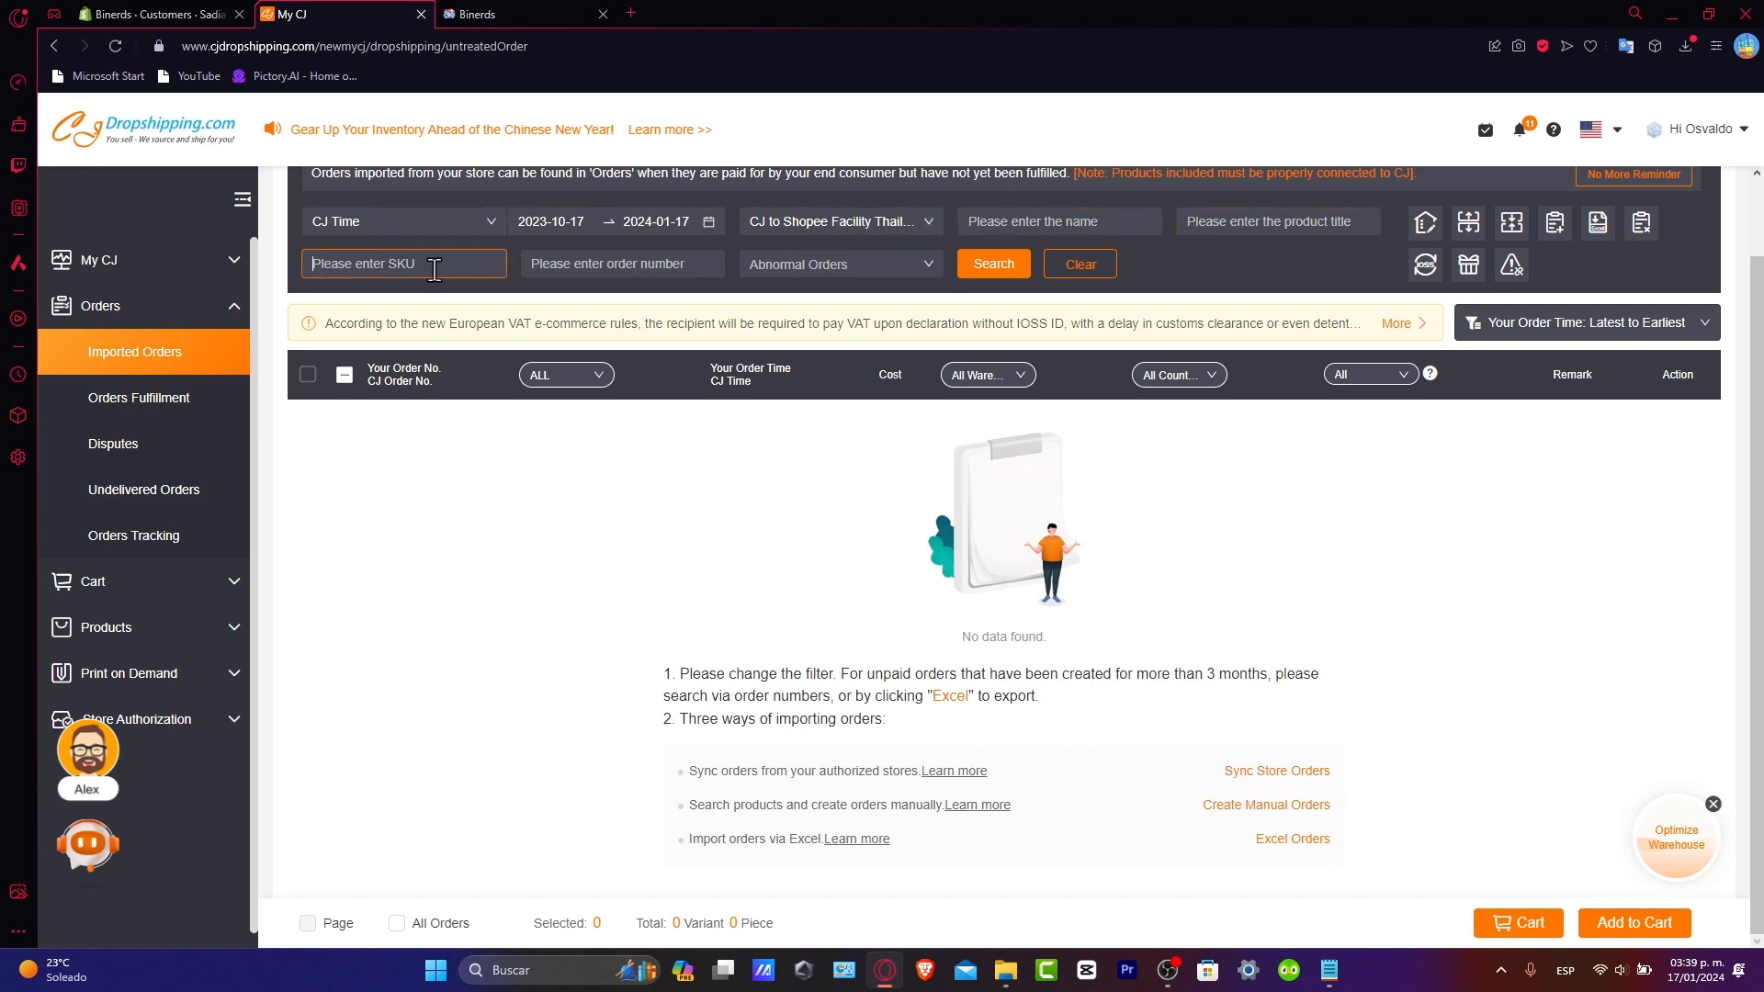
{"action": "left_click", "coordinate": [879, 275]}
{"action": "left_click", "coordinate": [997, 269]}
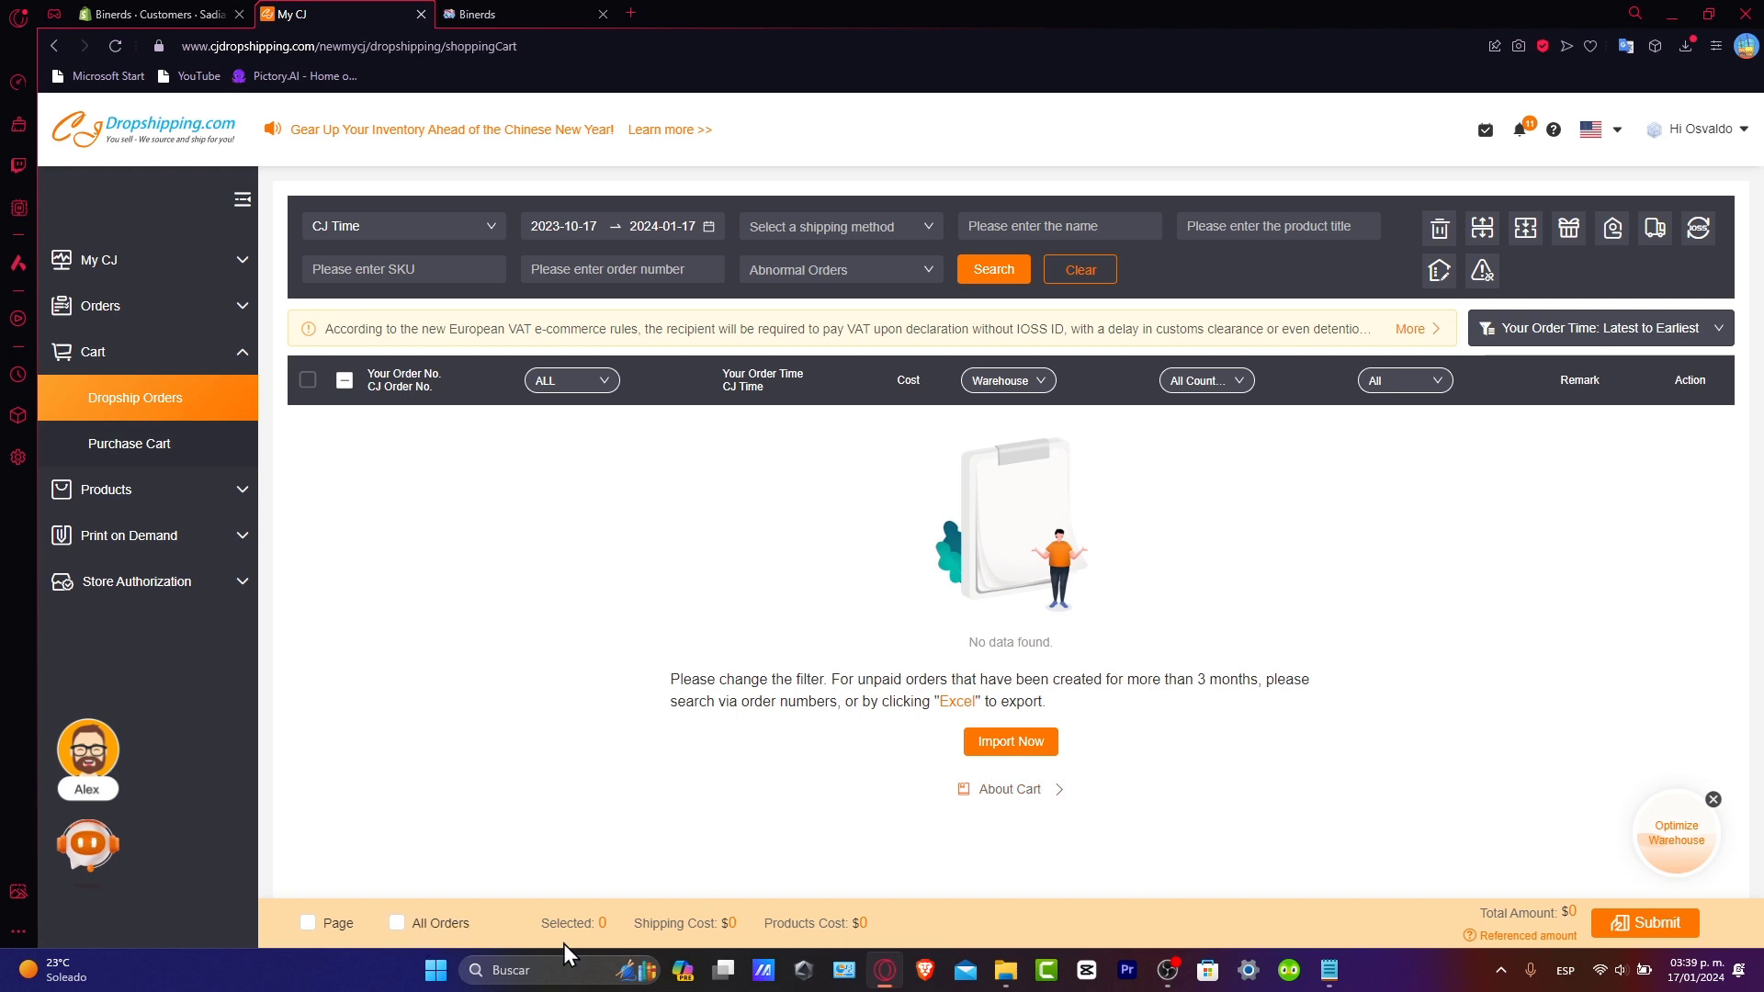
Submit the cart orders, then return home and open Orders > Orders Tracking
{"action": "left_click", "coordinate": [1659, 924]}
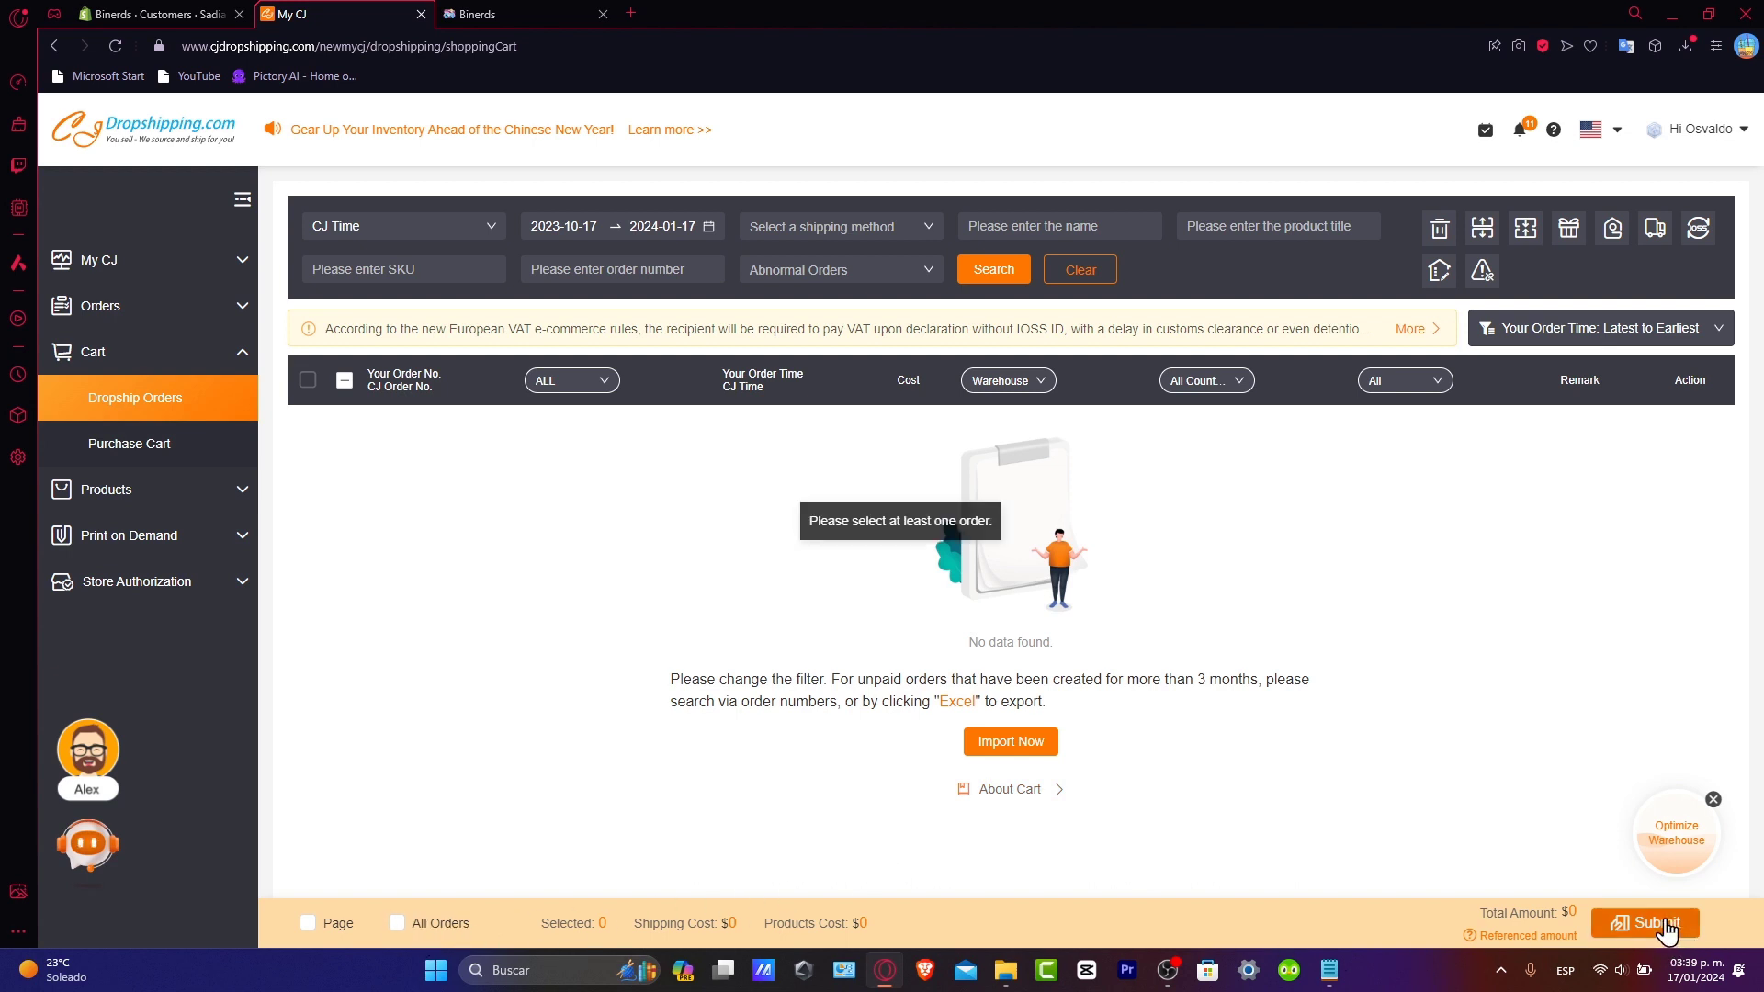
{"action": "left_click", "coordinate": [124, 153]}
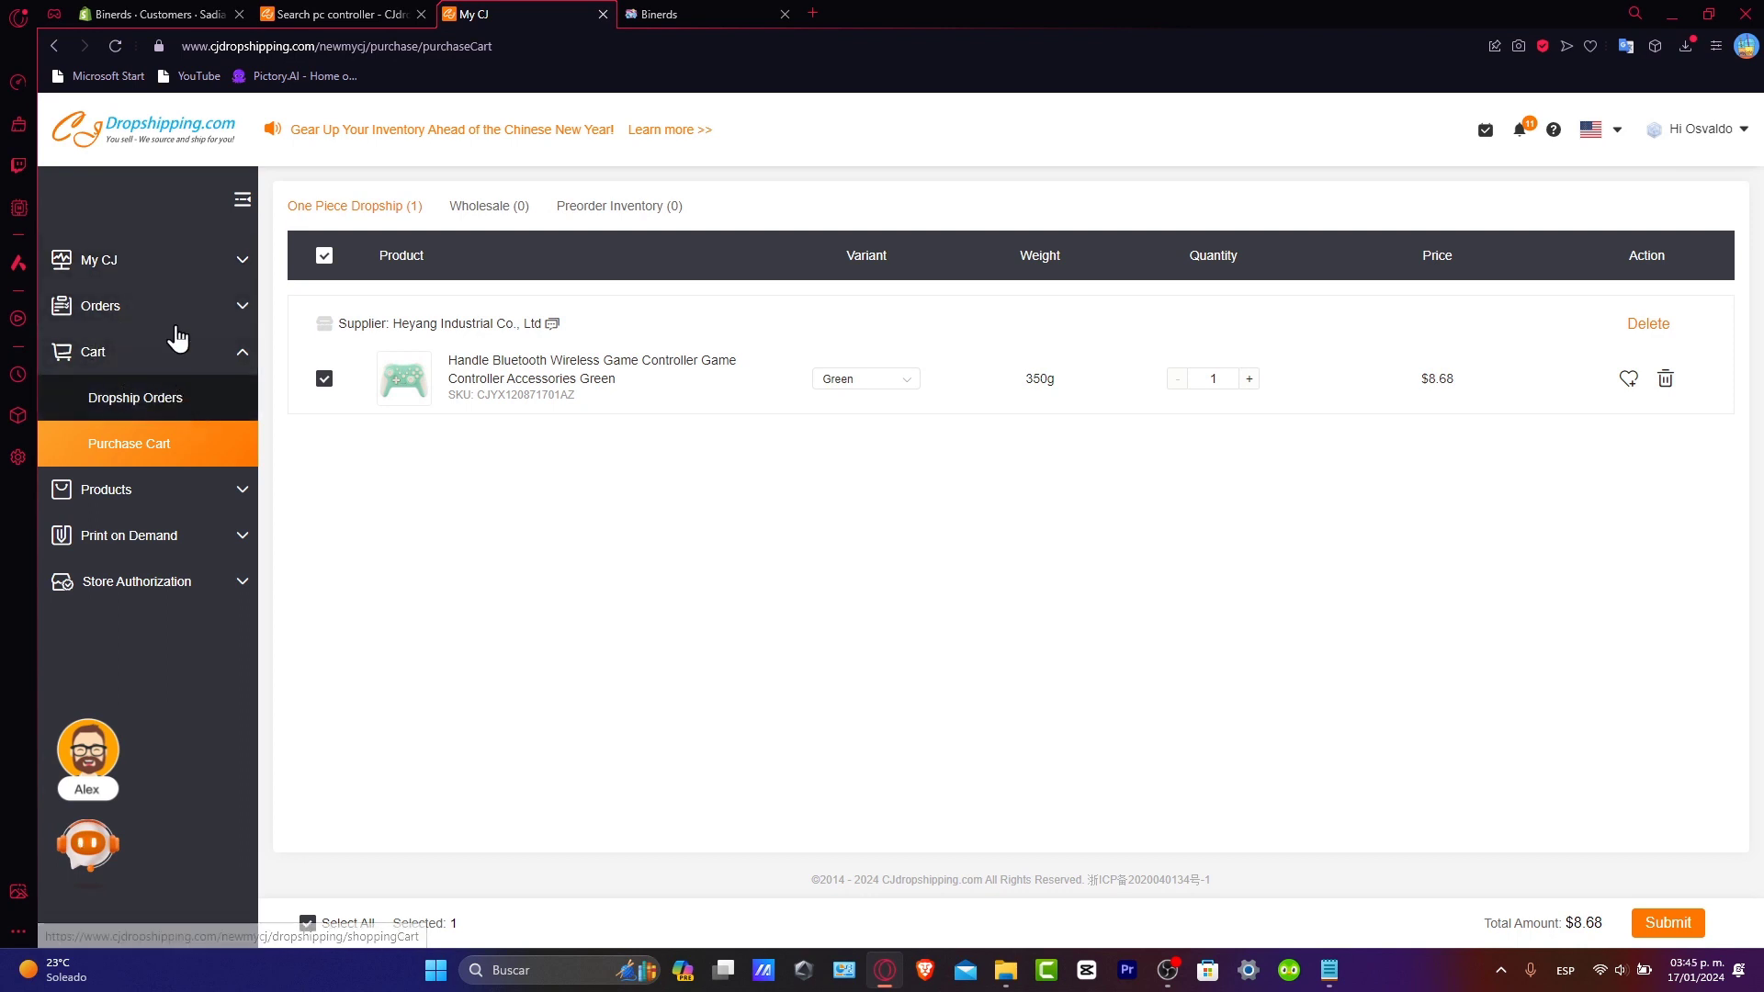
{"action": "left_click", "coordinate": [173, 317]}
{"action": "left_click", "coordinate": [168, 535]}
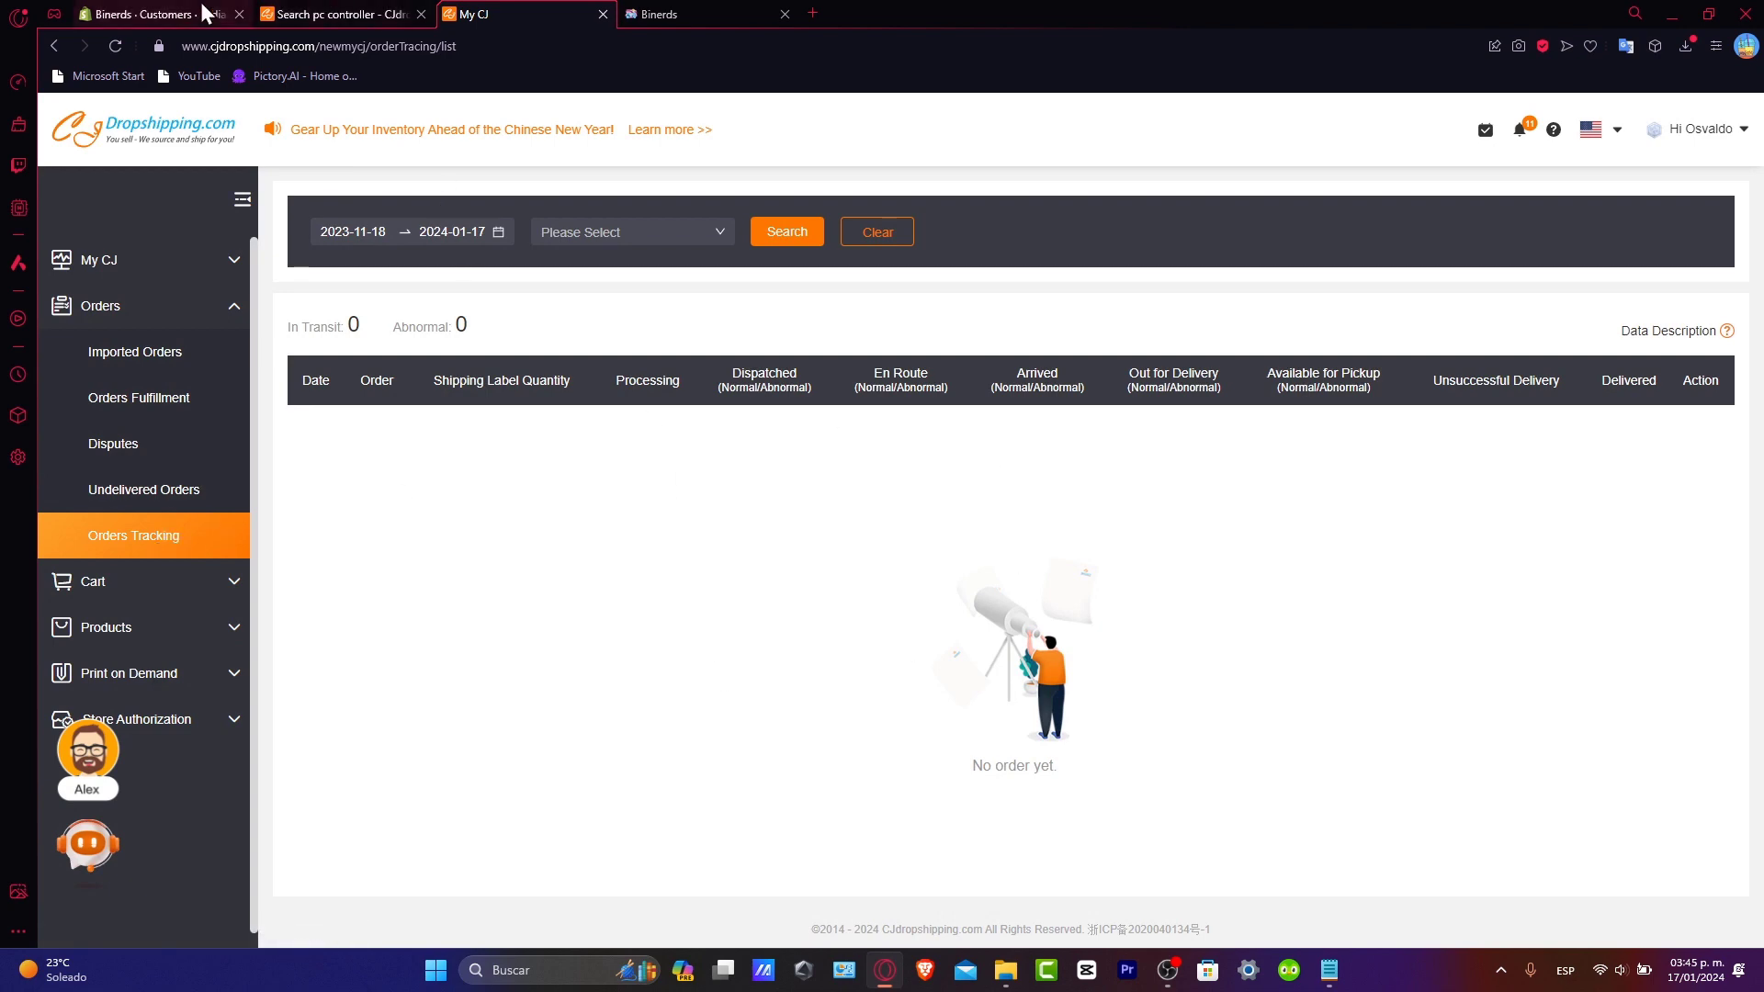
Review Shopify order #1001 against the CJ search results, then return to the Orders list
{"action": "left_click", "coordinate": [165, 14]}
{"action": "left_click", "coordinate": [167, 200]}
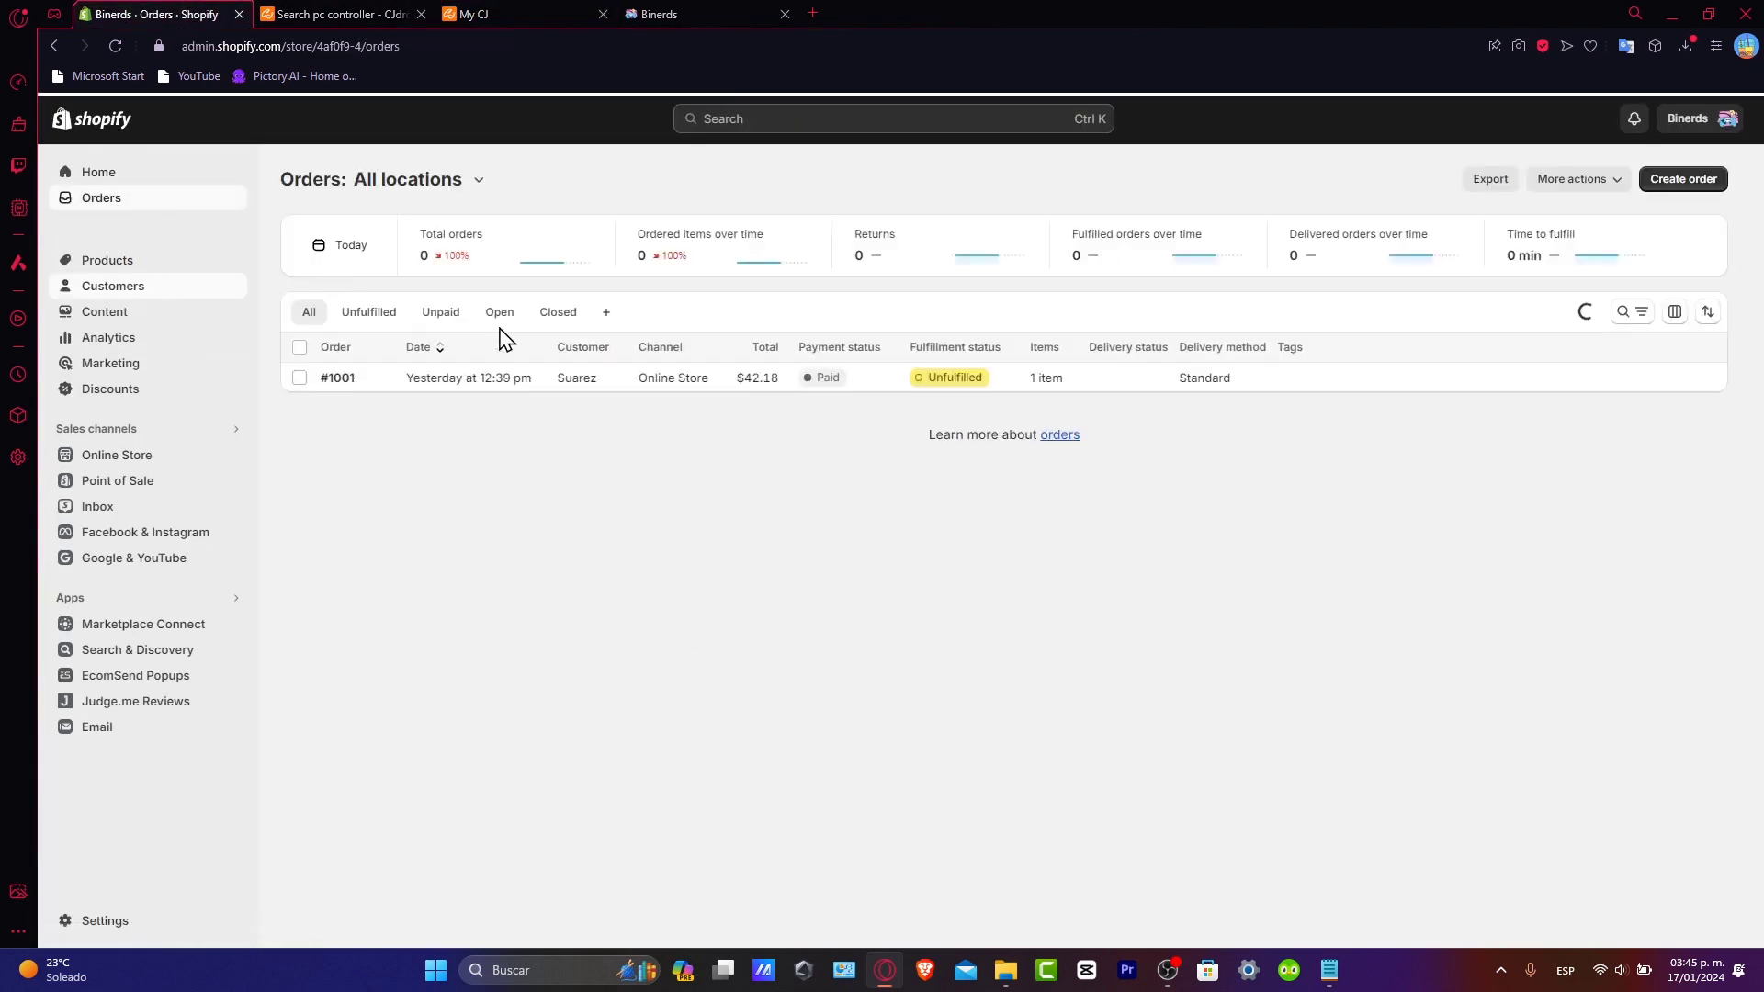
{"action": "left_click", "coordinate": [374, 395]}
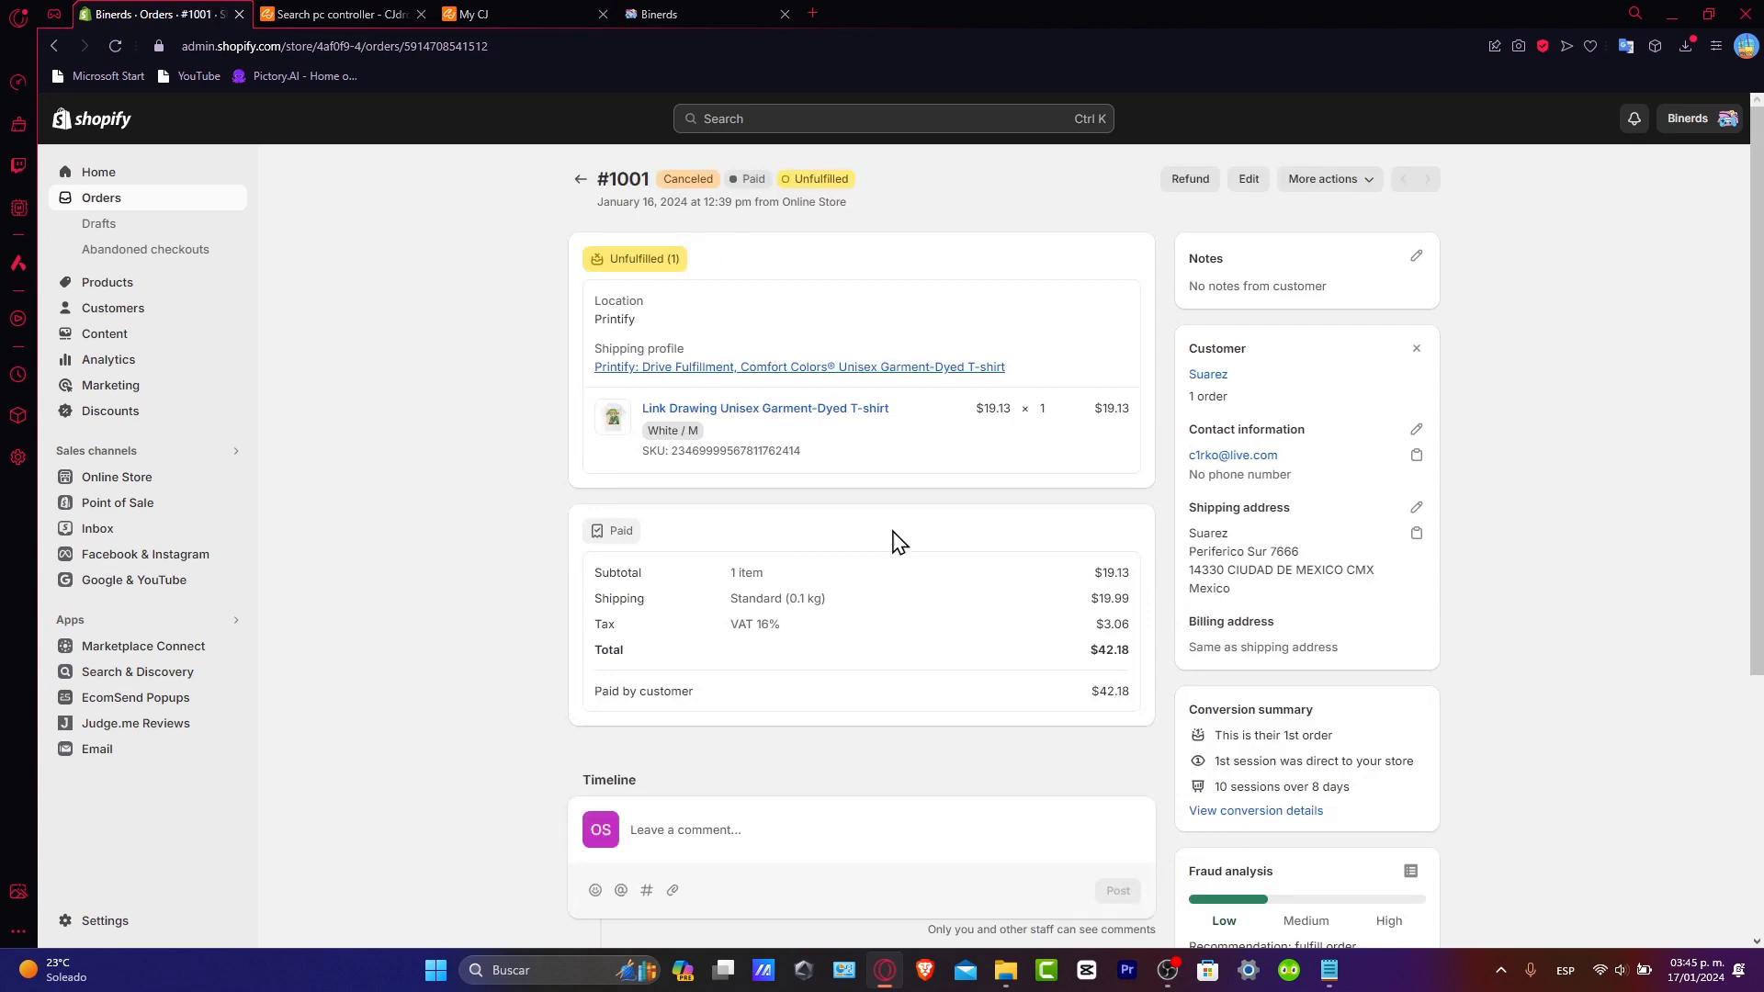
{"action": "left_click", "coordinate": [296, 13]}
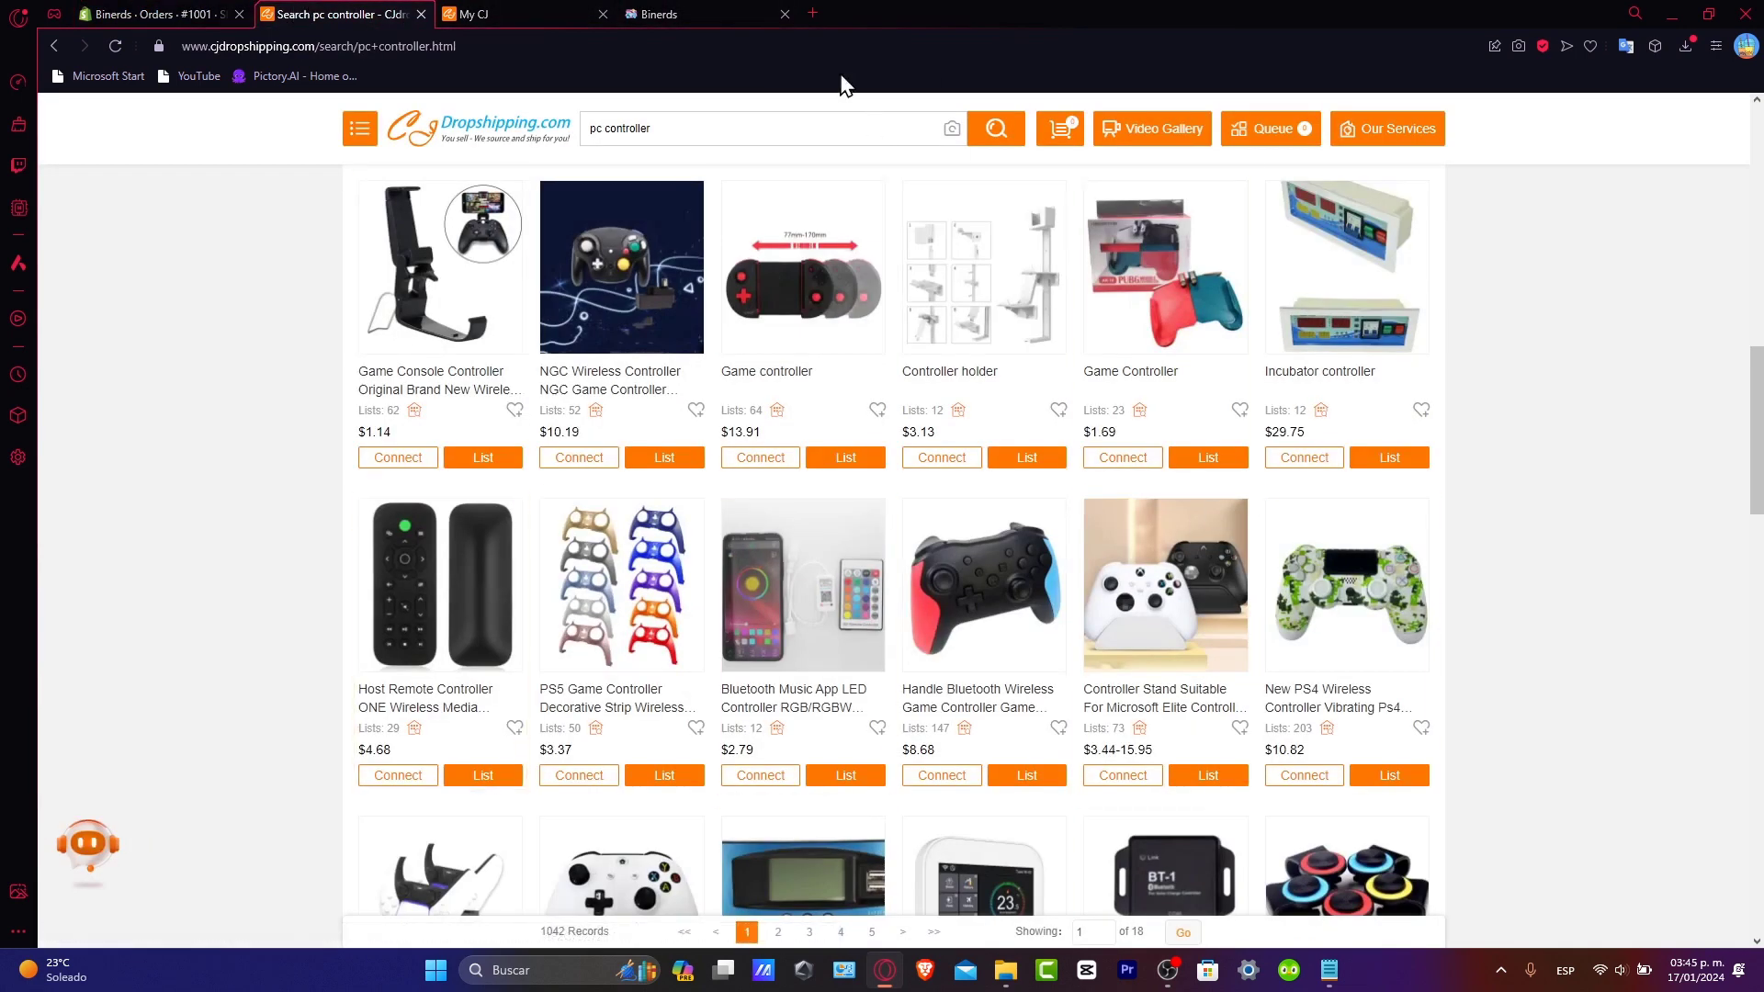
{"action": "left_click", "coordinate": [155, 14]}
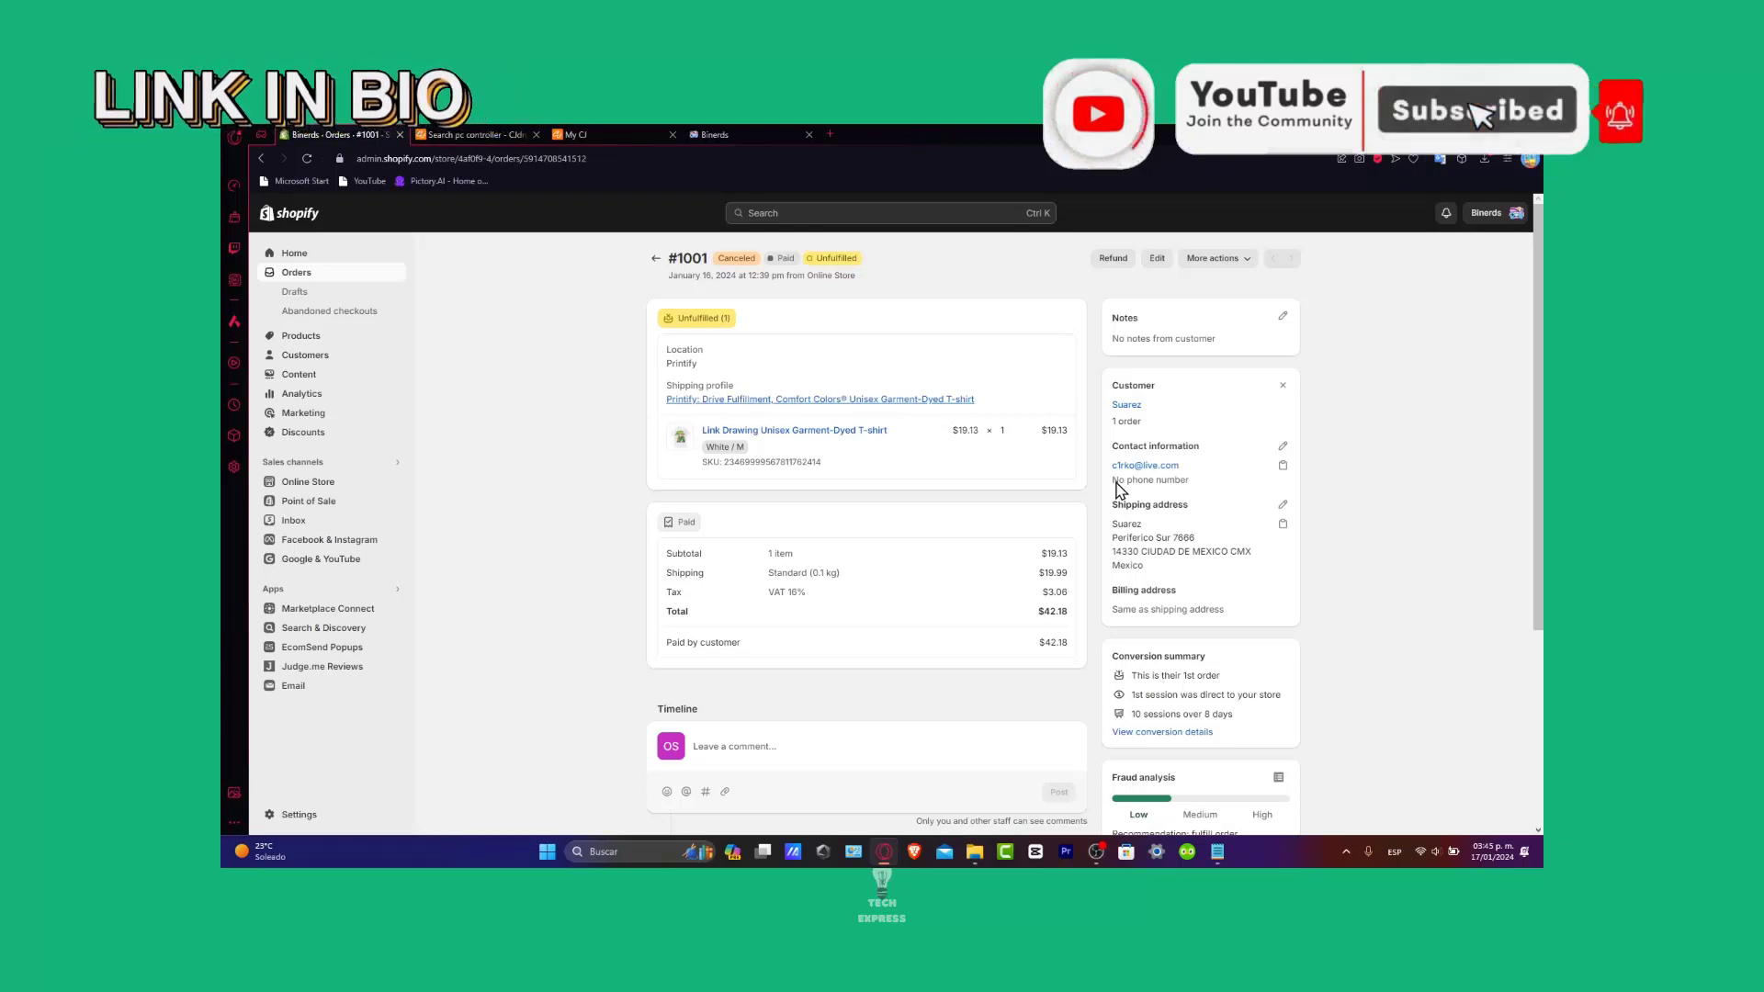
{"action": "left_click", "coordinate": [340, 274]}
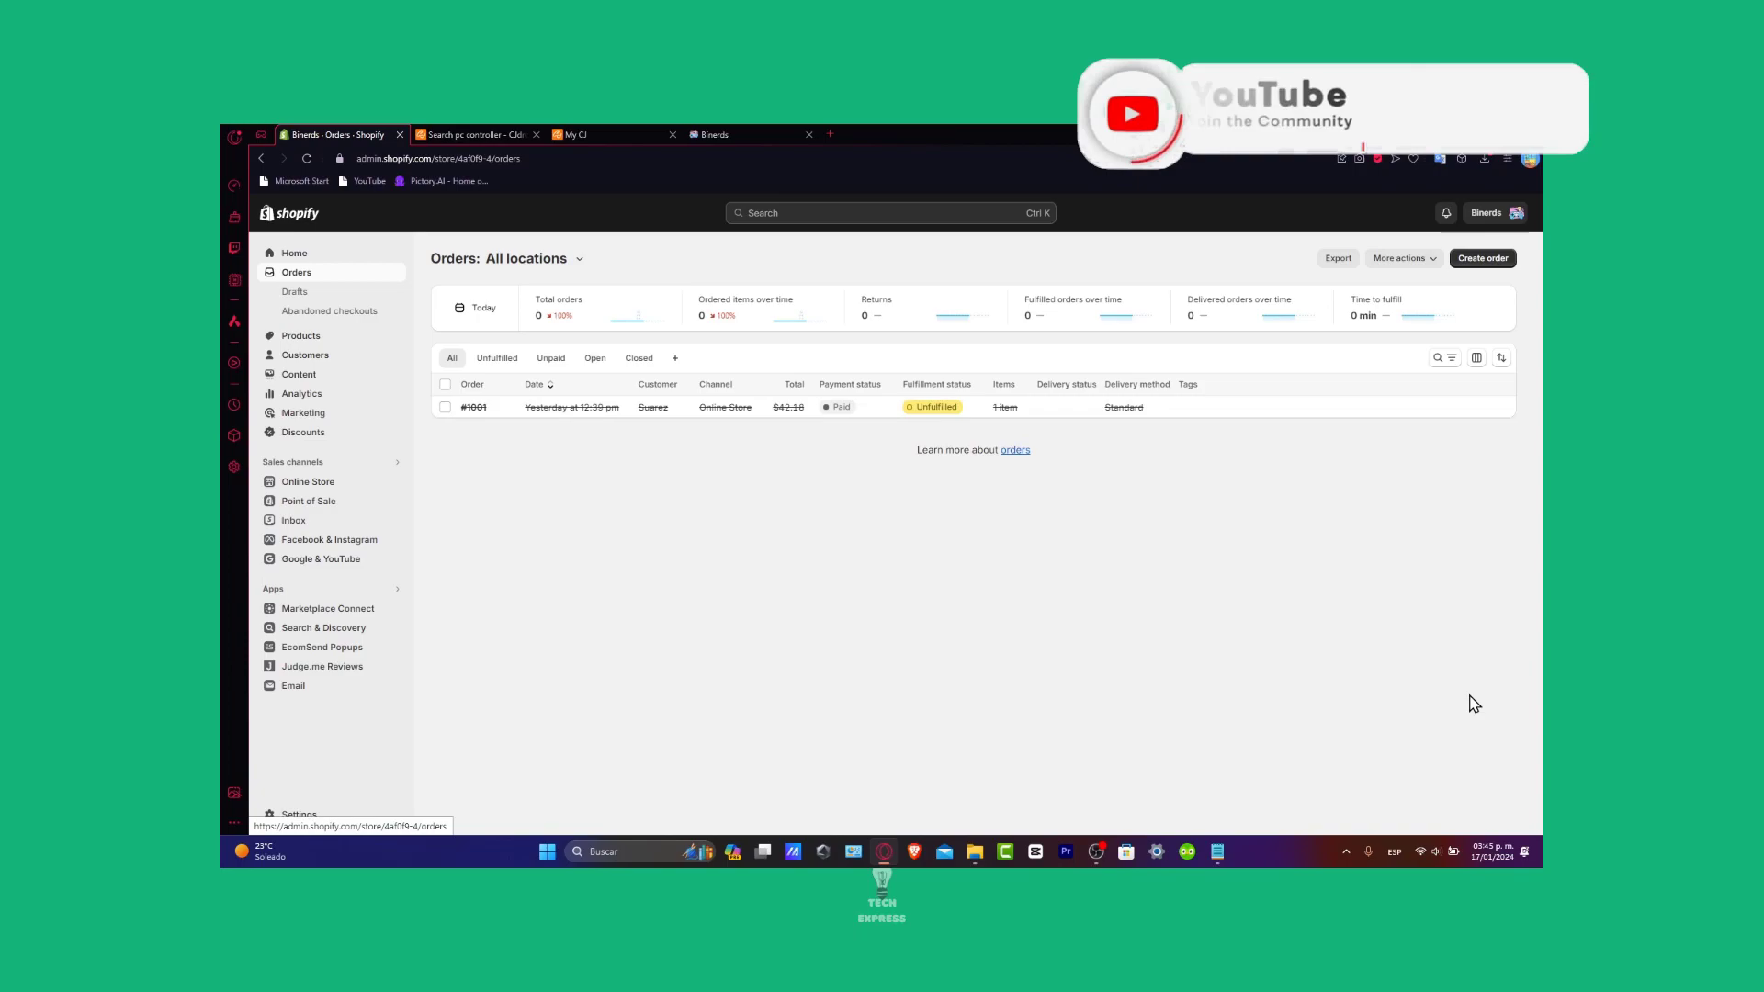